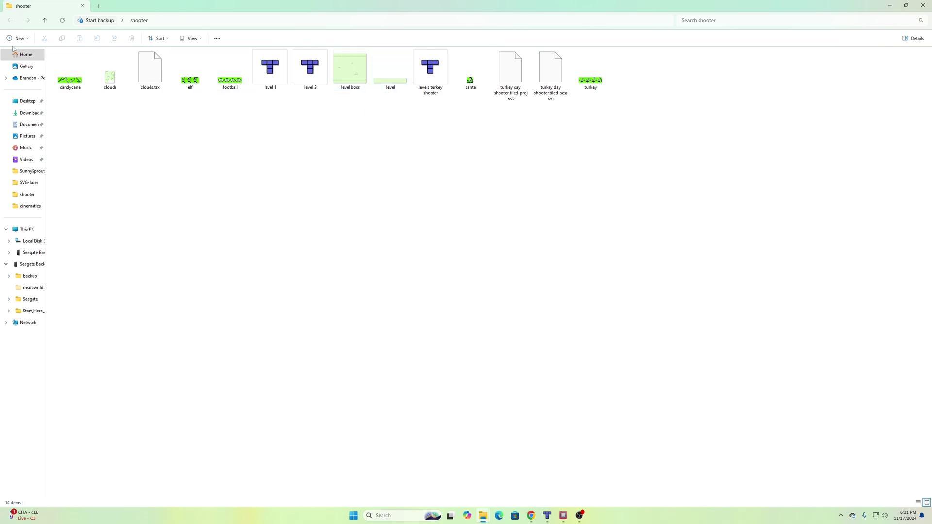
# Step: Preview the candycane and clouds images zoomed in, closing Photos after each
pyautogui.doubleClick(69, 82)
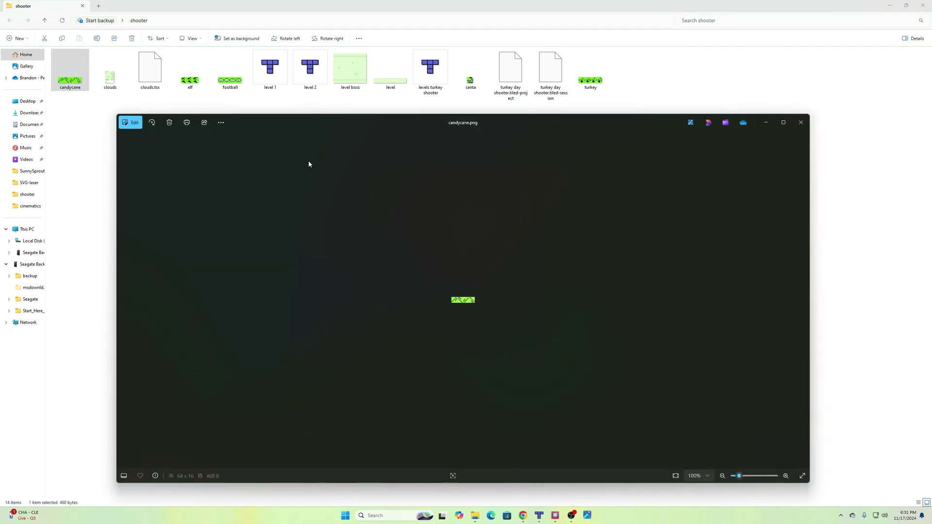
pyautogui.scroll(5, 486, 306)
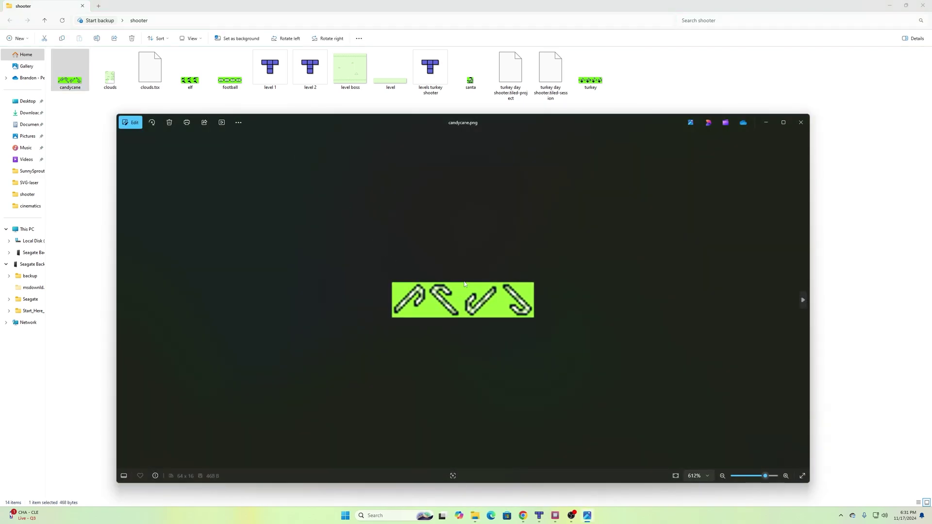
pyautogui.click(801, 122)
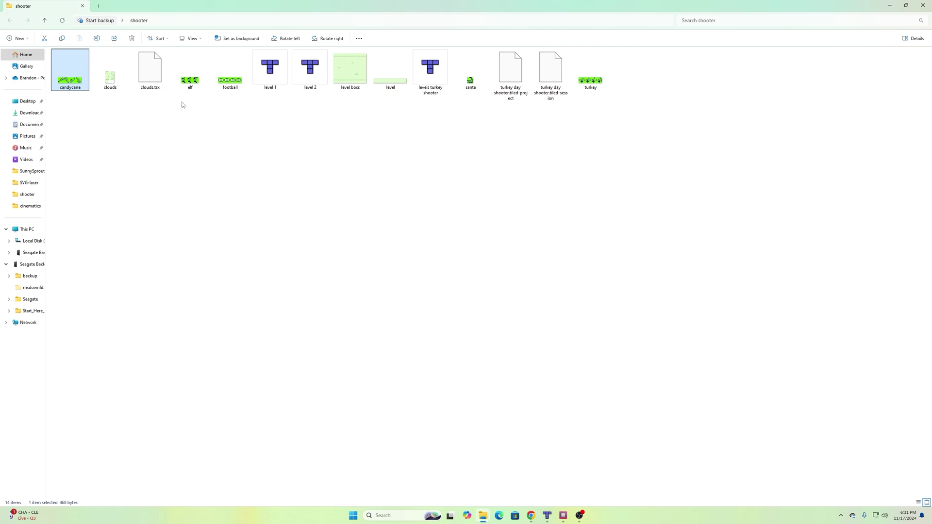
pyautogui.doubleClick(116, 87)
pyautogui.scroll(4, 500, 316)
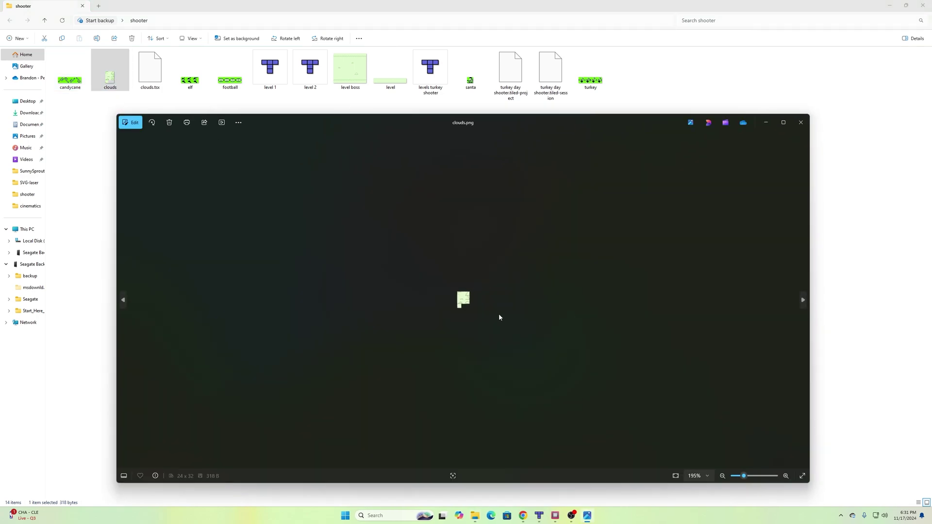
pyautogui.scroll(4, 474, 311)
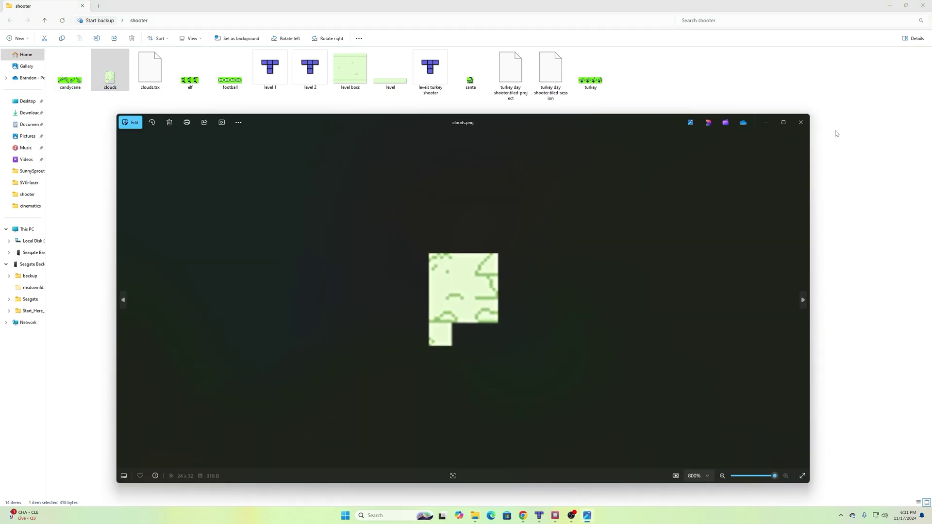
pyautogui.click(803, 128)
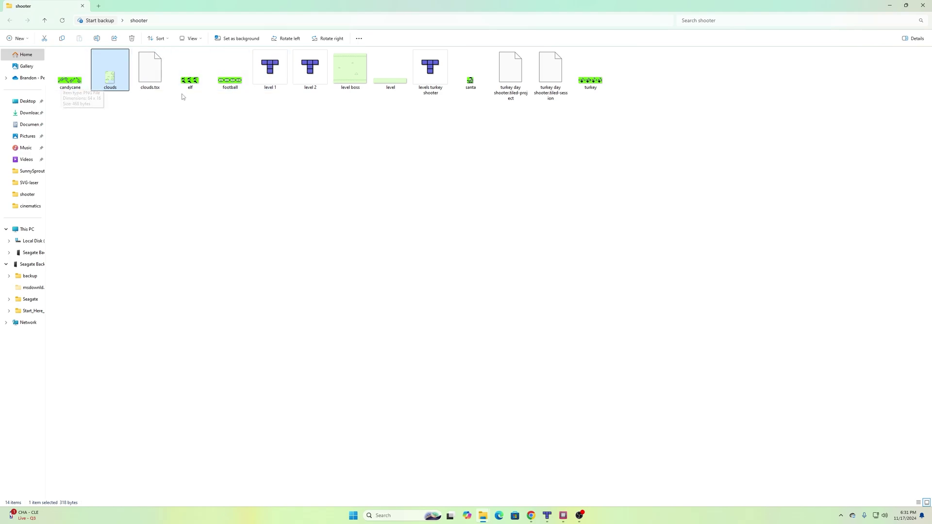
# Step: Preview the elf and football sprite images zoomed in, closing Photos after each
pyautogui.doubleClick(190, 89)
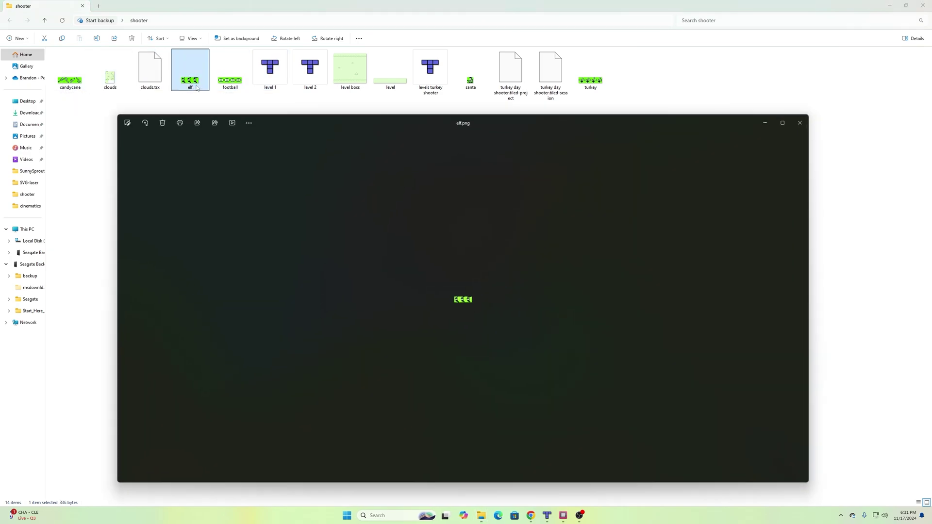
pyautogui.scroll(3, 469, 315)
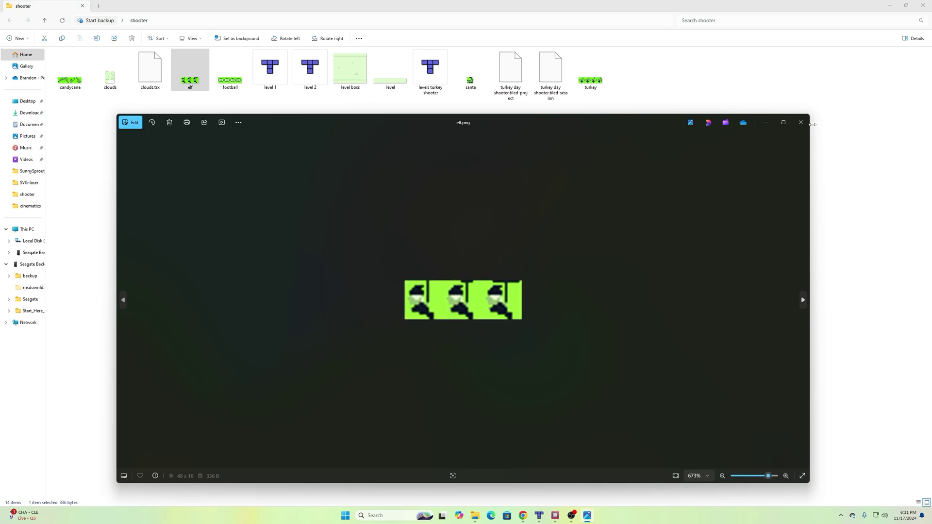
pyautogui.click(800, 122)
pyautogui.doubleClick(230, 75)
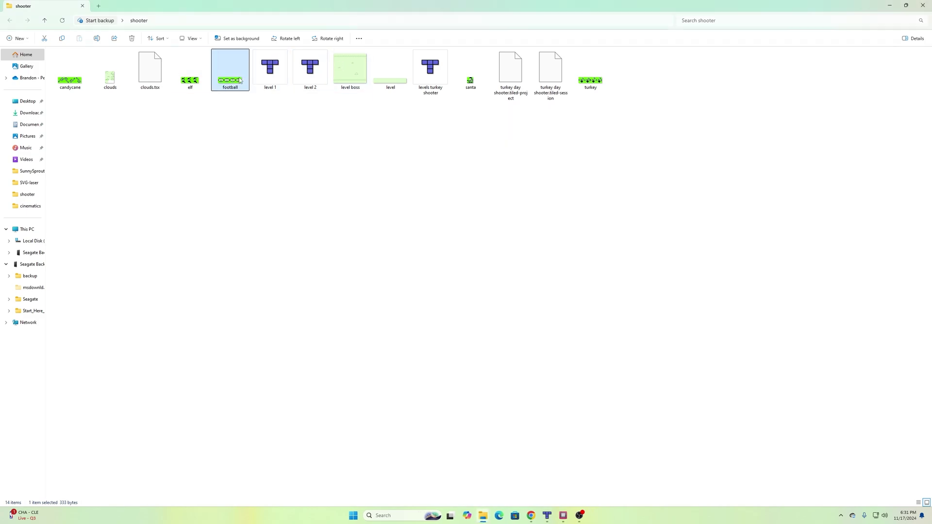
pyautogui.scroll(5, 491, 326)
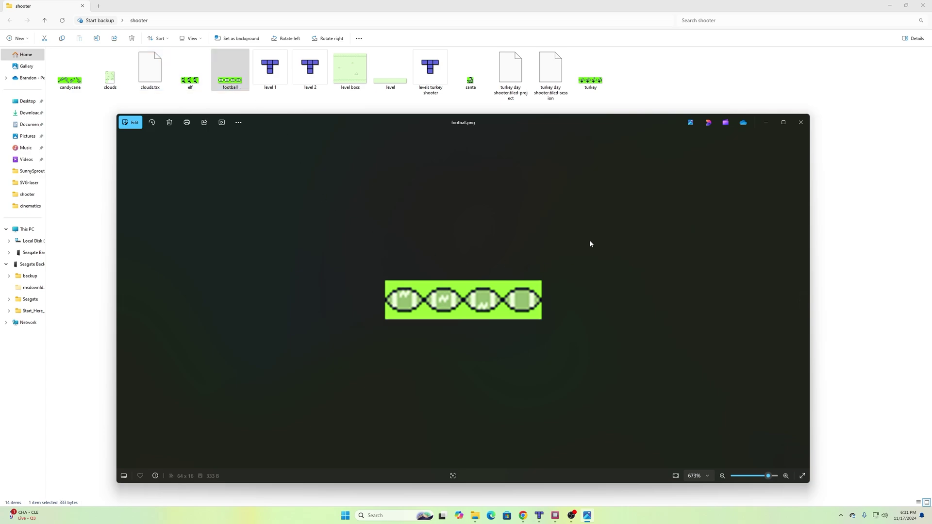
pyautogui.click(801, 123)
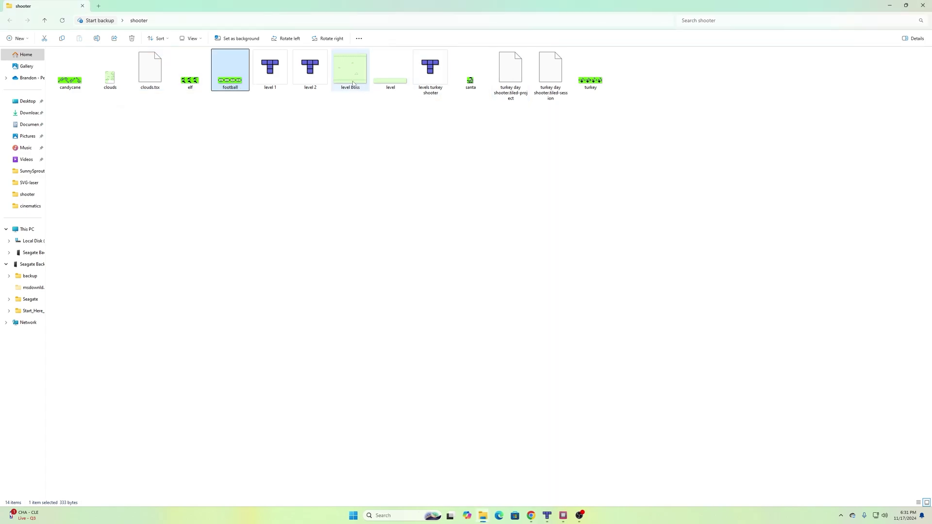
# Step: Preview the santa and turkey sprite images, then close Photos
pyautogui.click(470, 89)
pyautogui.doubleClick(470, 77)
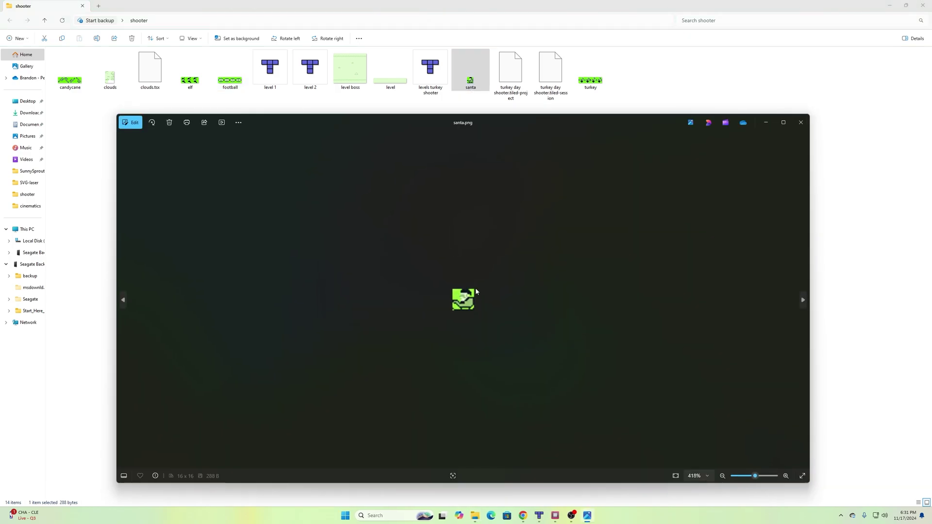
pyautogui.click(801, 122)
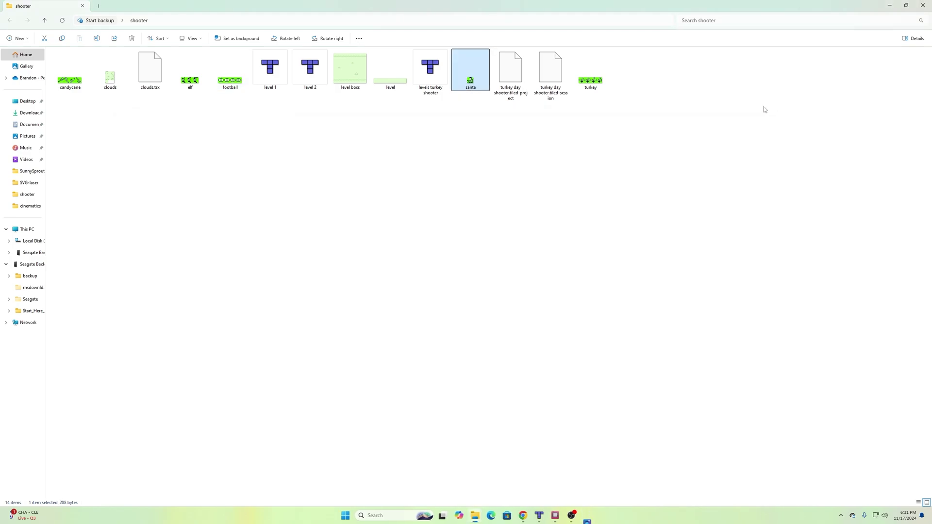
pyautogui.doubleClick(591, 77)
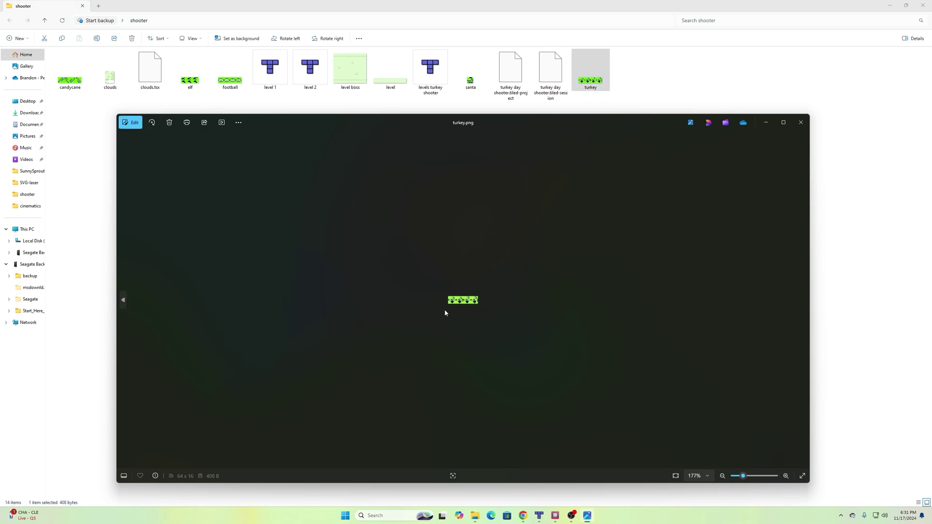
pyautogui.click(801, 122)
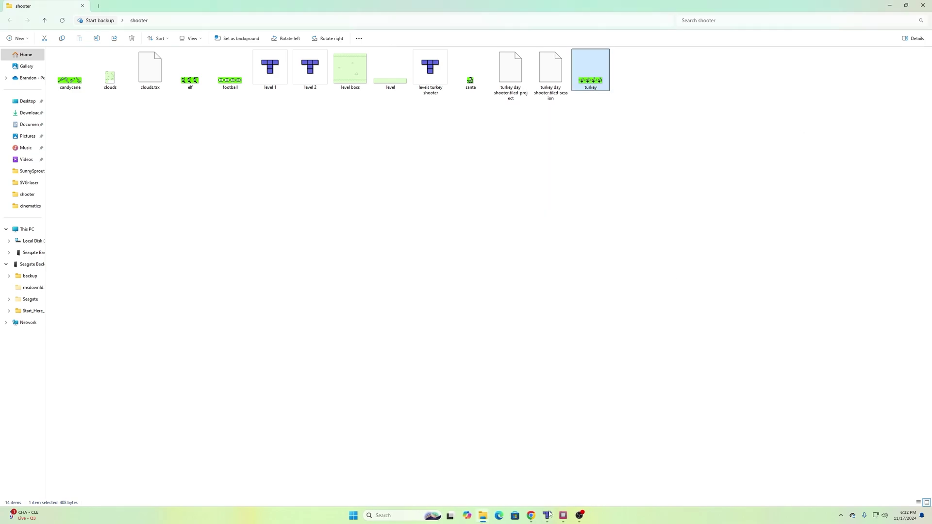
# Step: Review the level 1.tmx and level 2.tmx cloud maps in Tiled, then minimize Tiled
pyautogui.click(548, 515)
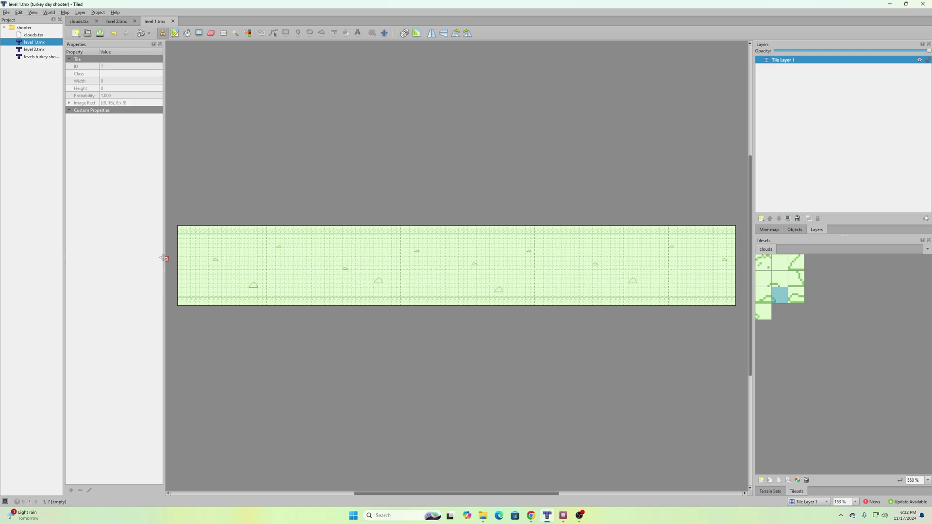
pyautogui.click(119, 22)
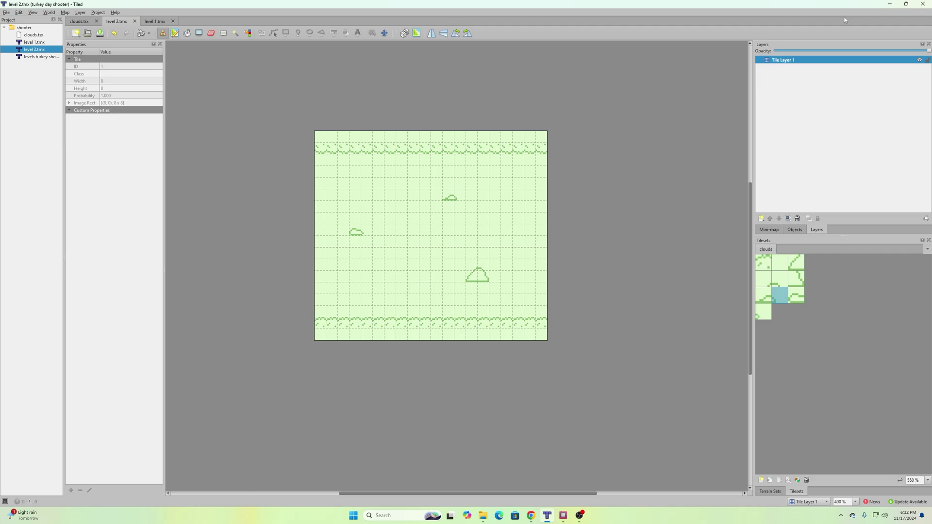
pyautogui.click(891, 4)
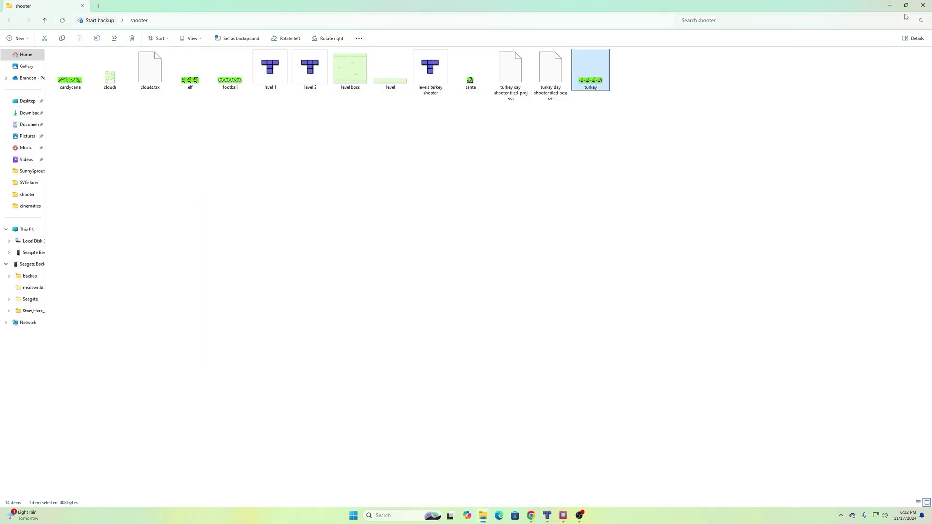
# Step: Create a Blank Project template GB Studio project named Turkey Day in the shooter folder
pyautogui.click(888, 5)
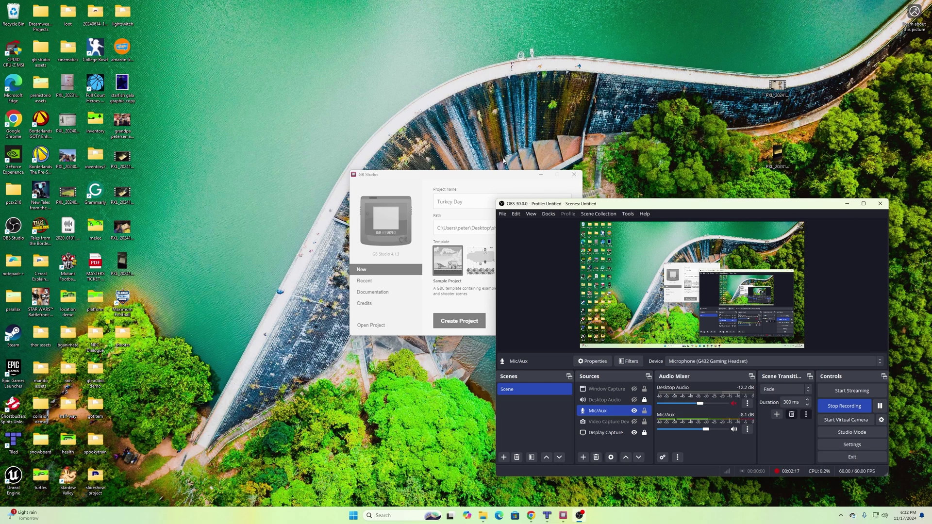
pyautogui.moveTo(481, 178); pyautogui.dragTo(345, 129)
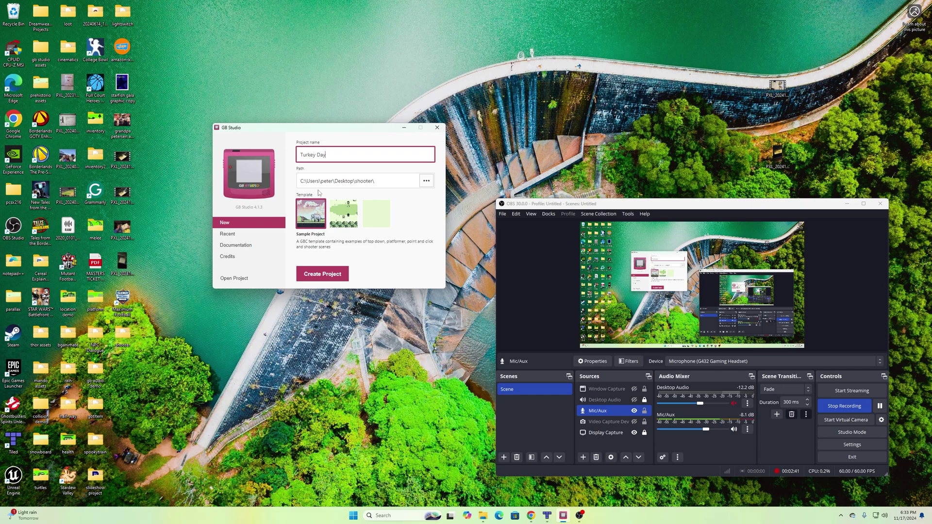
pyautogui.click(386, 220)
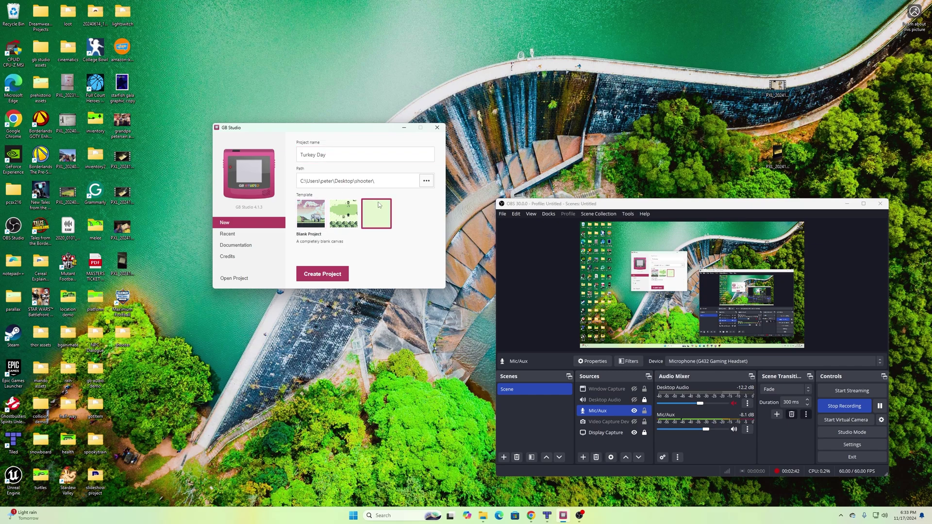
pyautogui.click(316, 275)
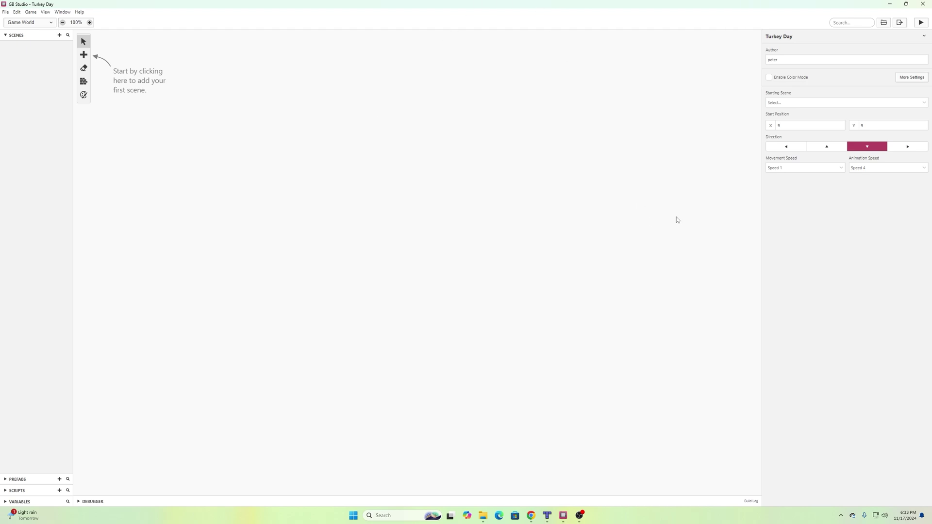
# Step: Switch GB Studio to the Sprites editor and bring the shooter folder window forward
pyautogui.click(25, 23)
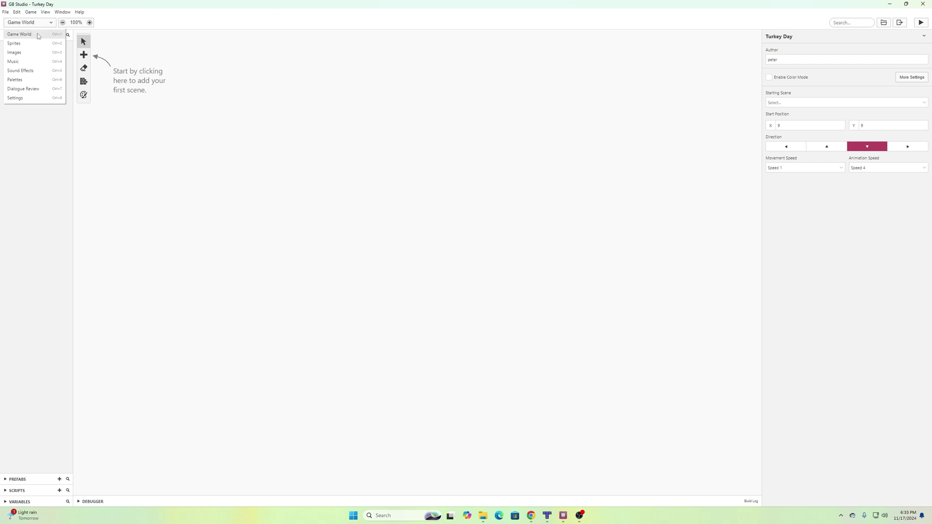
pyautogui.click(35, 43)
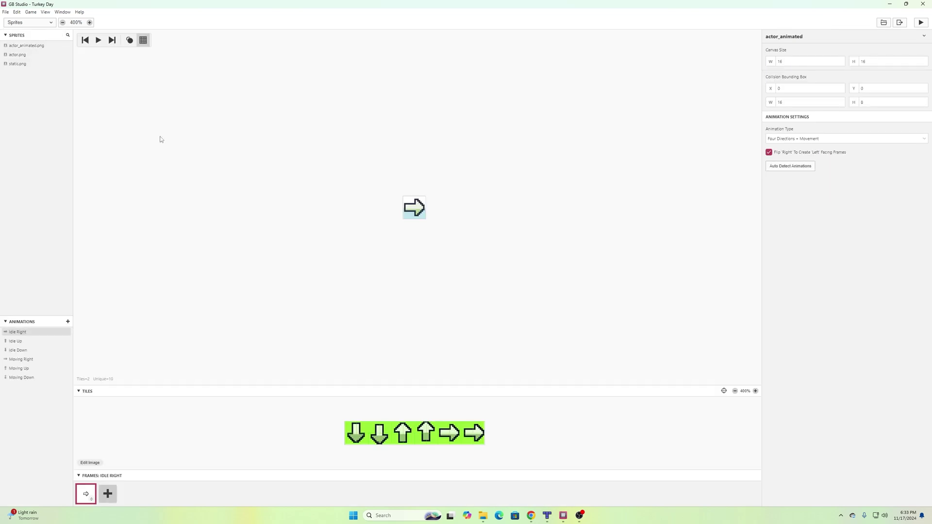
pyautogui.click(483, 516)
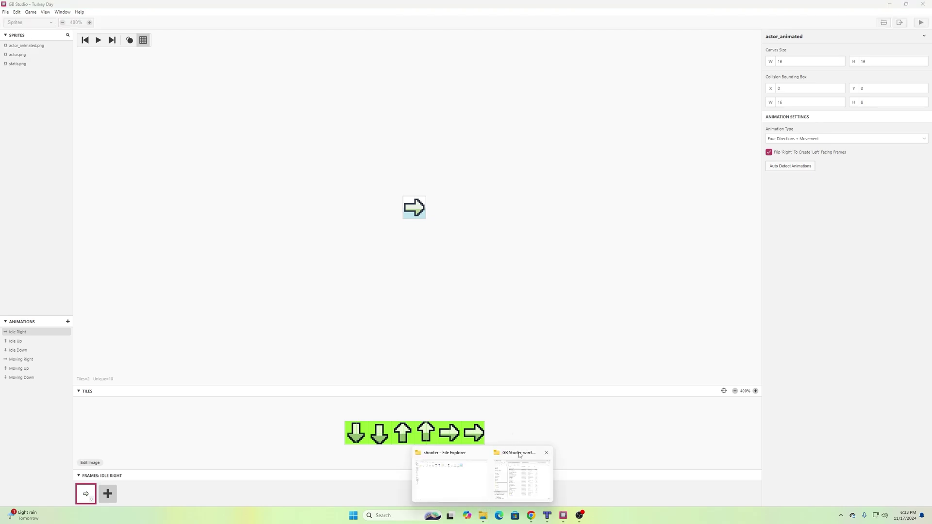
pyautogui.click(474, 482)
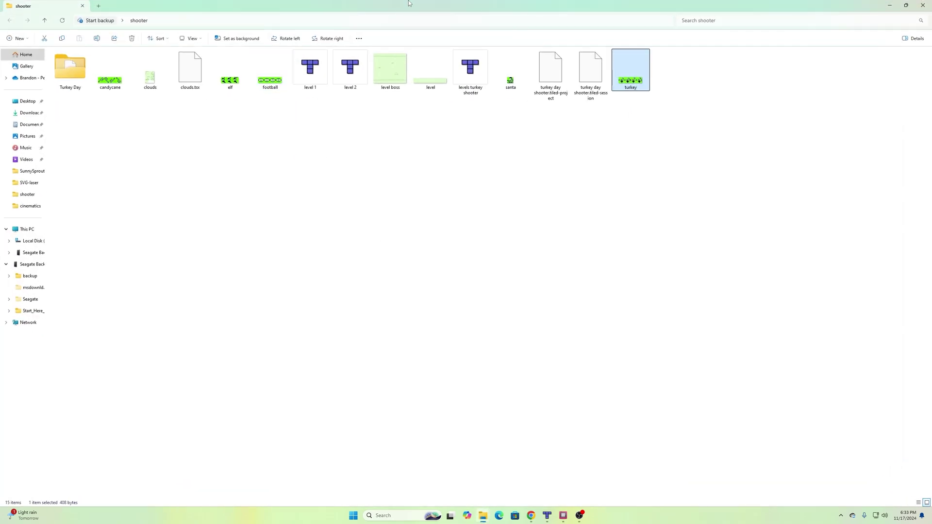
# Step: Snap the shooter folder right and GB Studio left, widening GB Studio slightly
pyautogui.click(905, 5)
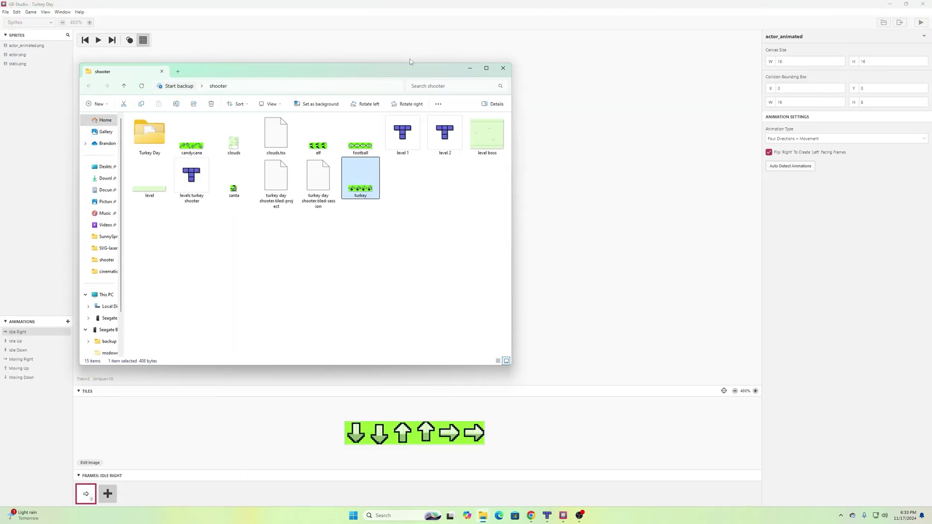
pyautogui.moveTo(396, 73); pyautogui.dragTo(931, 141)
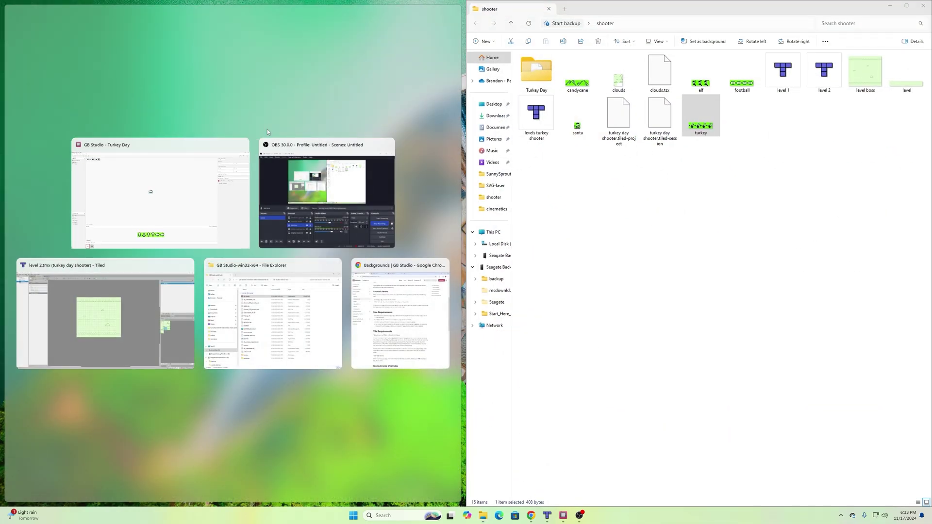
pyautogui.click(181, 178)
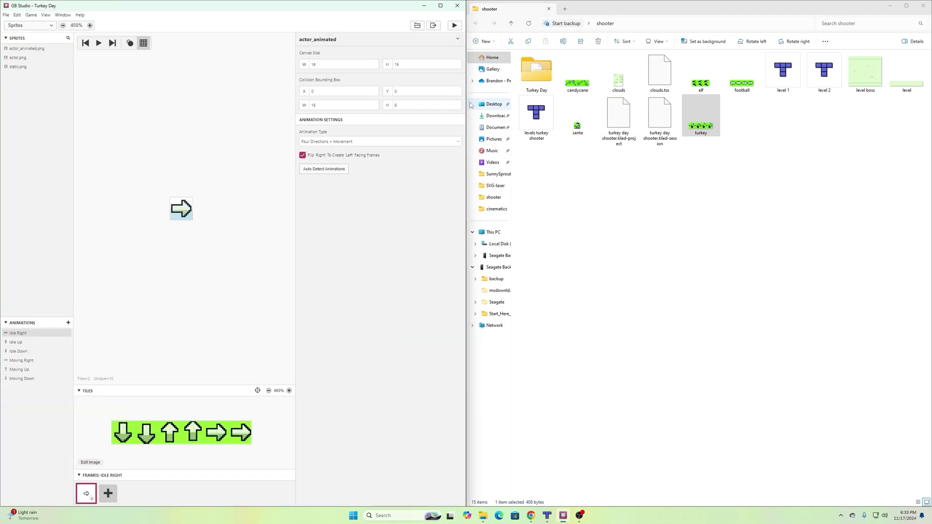
pyautogui.moveTo(469, 104); pyautogui.dragTo(494, 105)
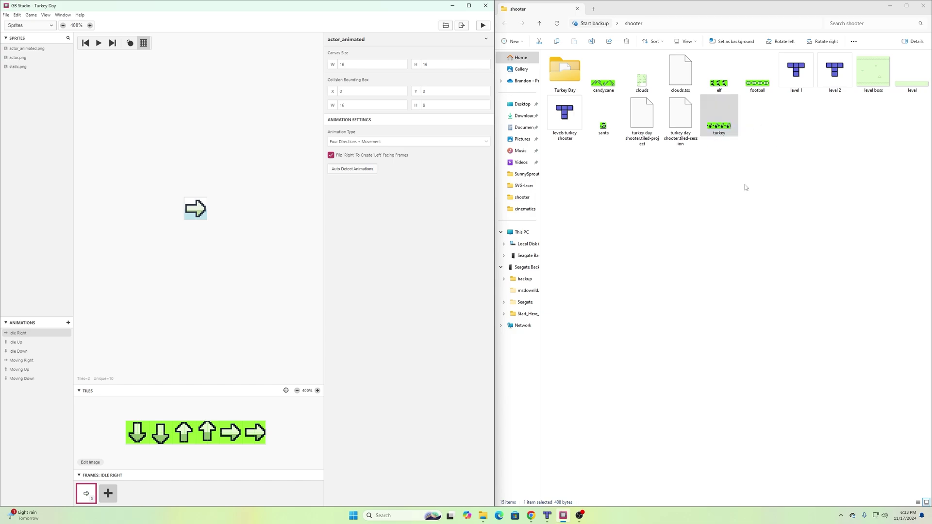
# Step: Import turkey.png as a sprite and open it, showing its four-frame Idle animation
pyautogui.moveTo(724, 138); pyautogui.dragTo(19, 92)
pyautogui.click(22, 77)
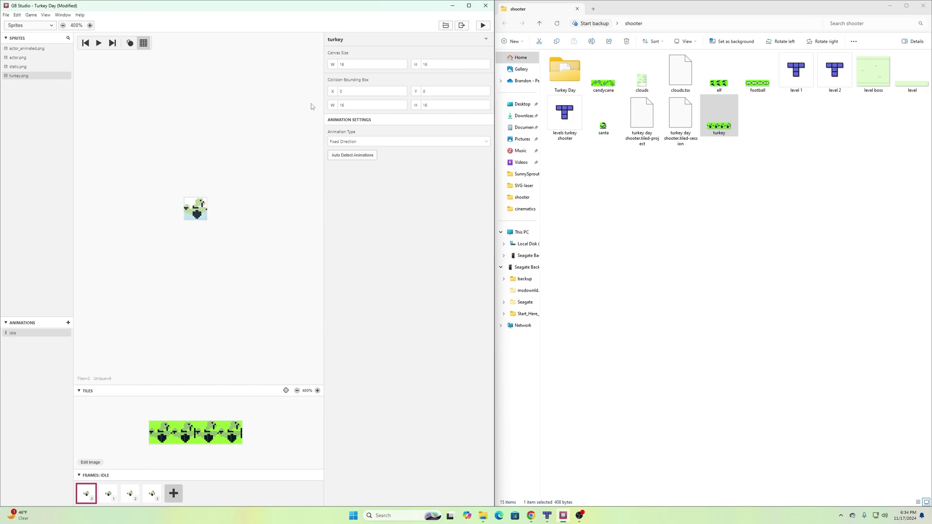
pyautogui.click(372, 141)
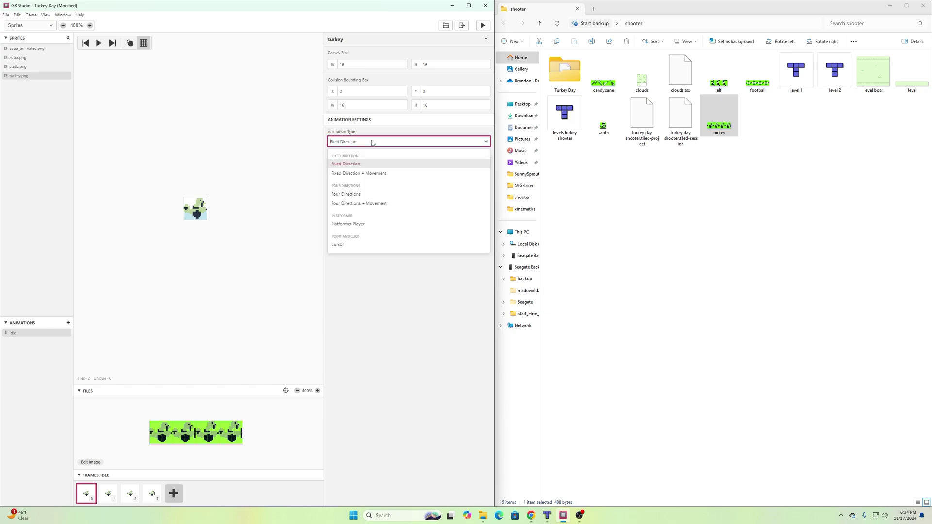
# Step: Set the turkey's animation type to Fixed Direction + Movement and review its four Idle frames
pyautogui.click(351, 174)
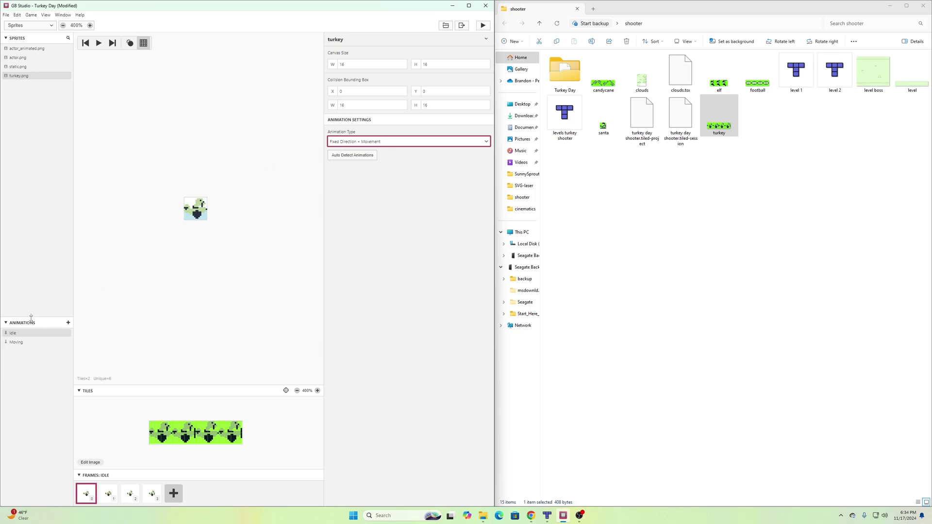
pyautogui.click(25, 335)
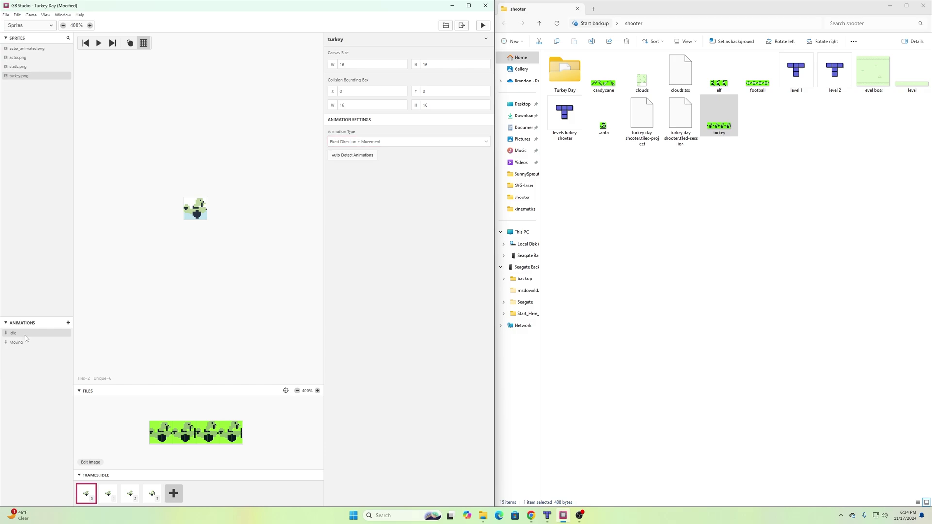
pyautogui.click(107, 493)
pyautogui.click(128, 493)
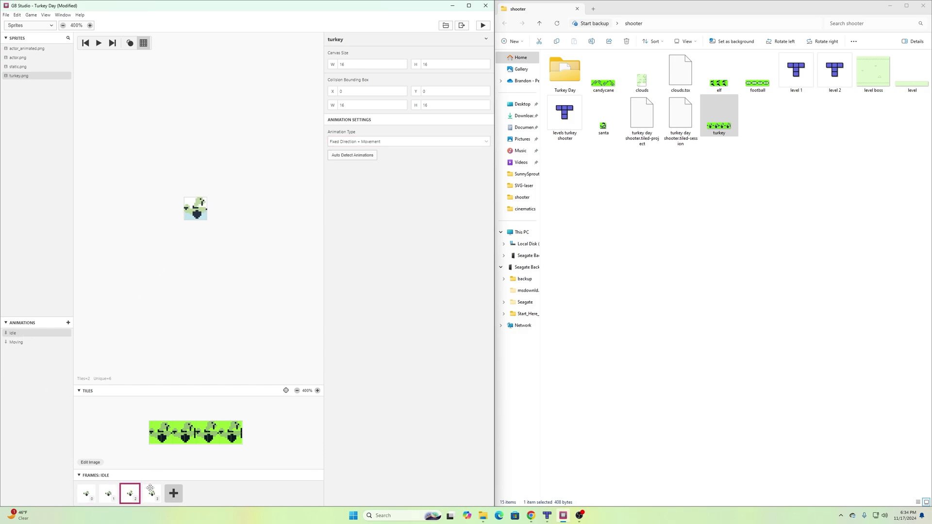
pyautogui.click(150, 491)
pyautogui.click(18, 343)
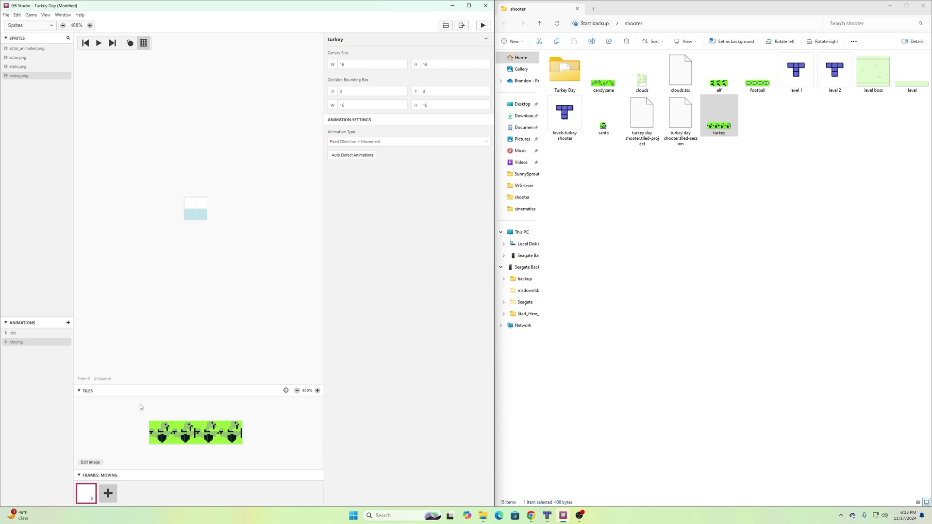
# Step: Give the turkey's Moving animation four frames, stamping a turkey tile into each
pyautogui.click(150, 433)
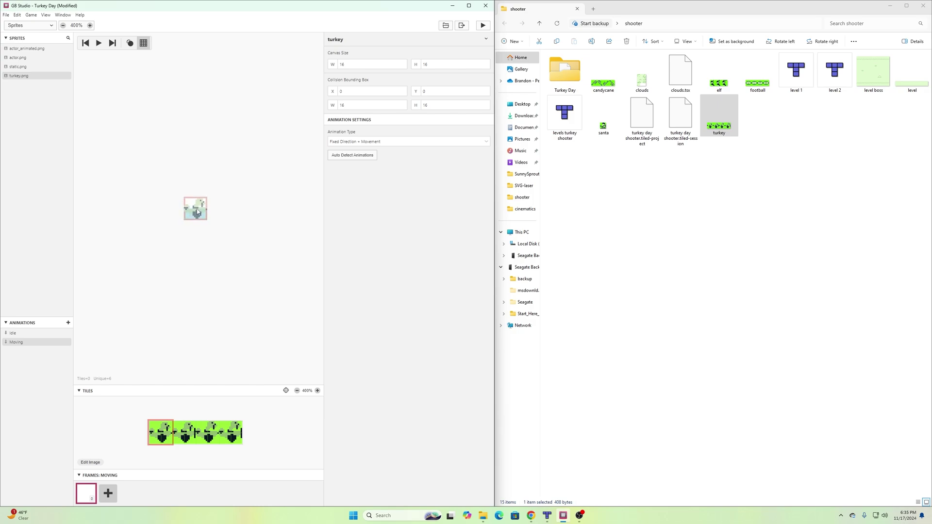
pyautogui.click(197, 212)
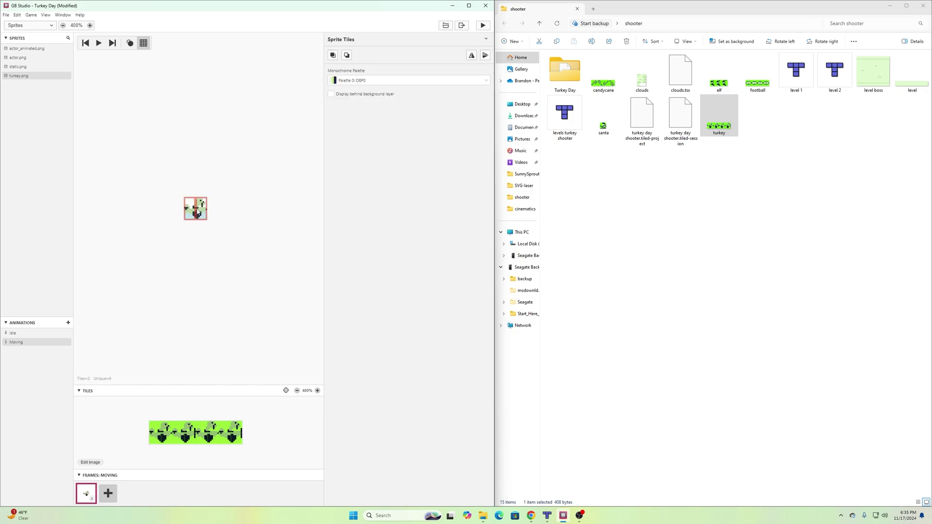
pyautogui.click(109, 492)
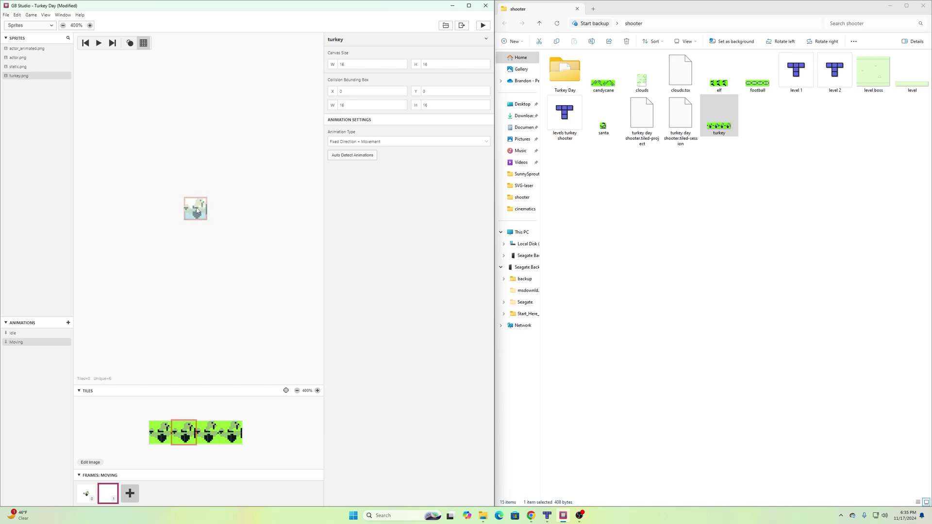
pyautogui.click(198, 212)
pyautogui.click(130, 493)
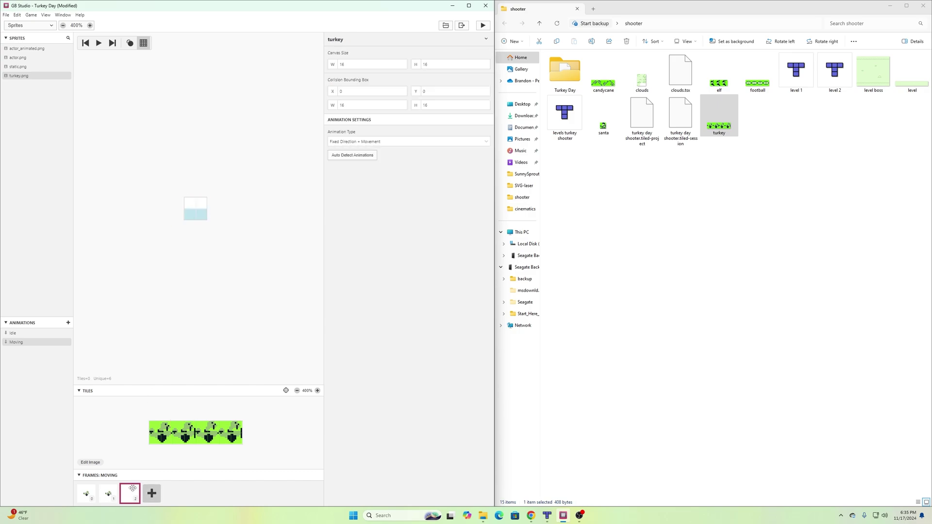
pyautogui.moveTo(206, 438); pyautogui.dragTo(218, 439)
pyautogui.click(197, 213)
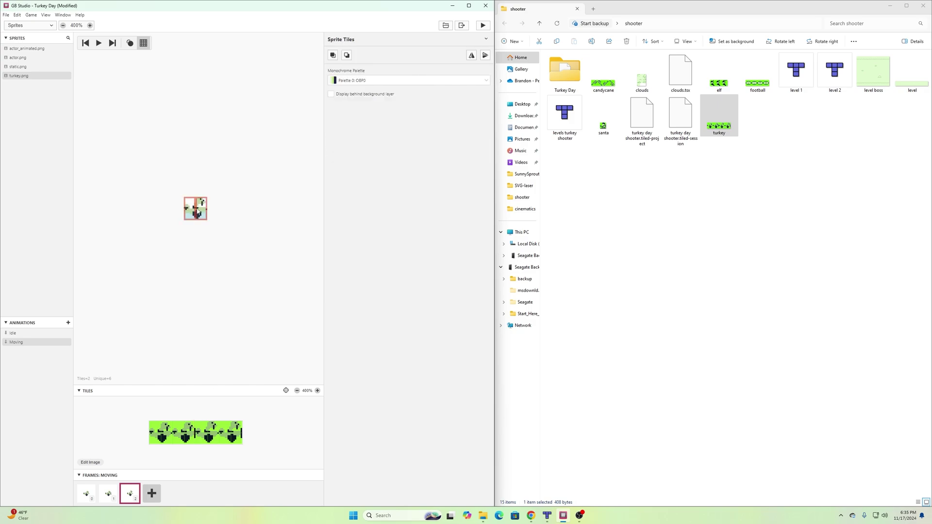
pyautogui.click(151, 493)
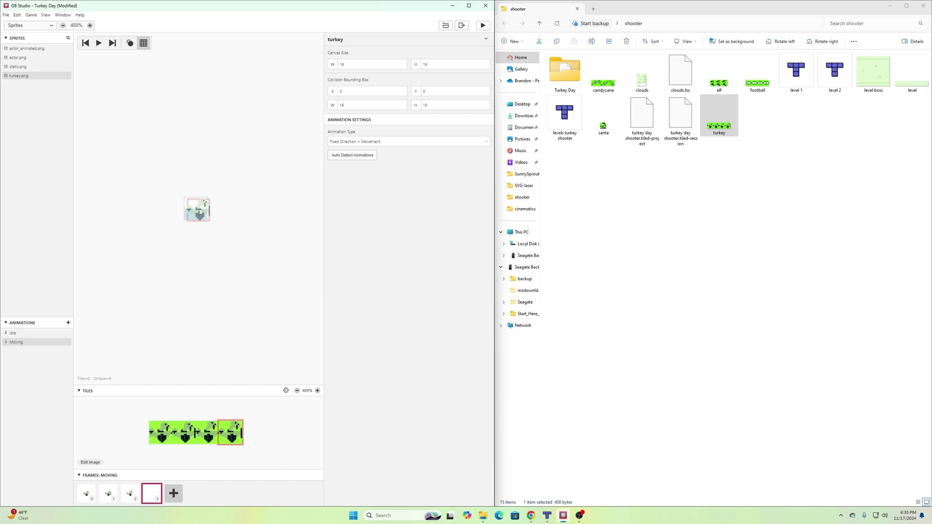
pyautogui.click(197, 212)
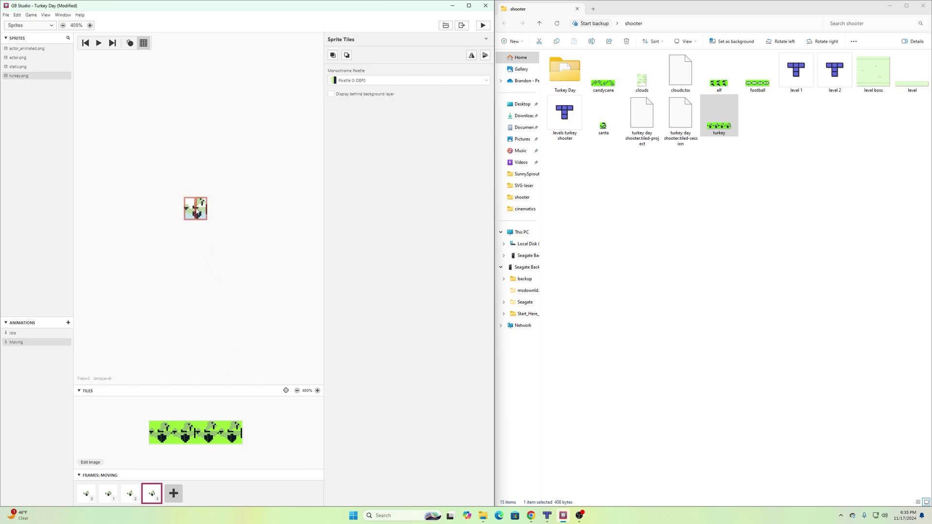
pyautogui.click(191, 251)
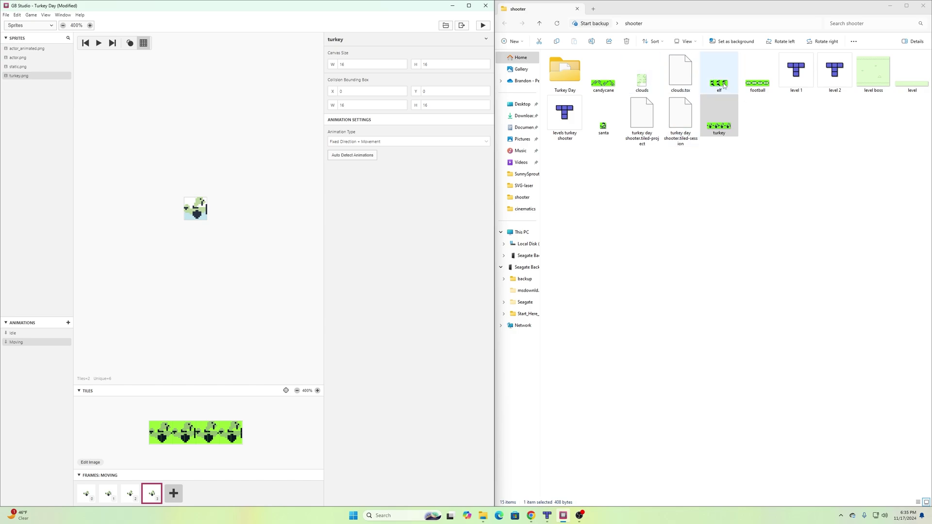
# Step: Import elf.png as a sprite and set its animation type to Fixed Direction + Movement
pyautogui.moveTo(723, 85); pyautogui.dragTo(41, 126)
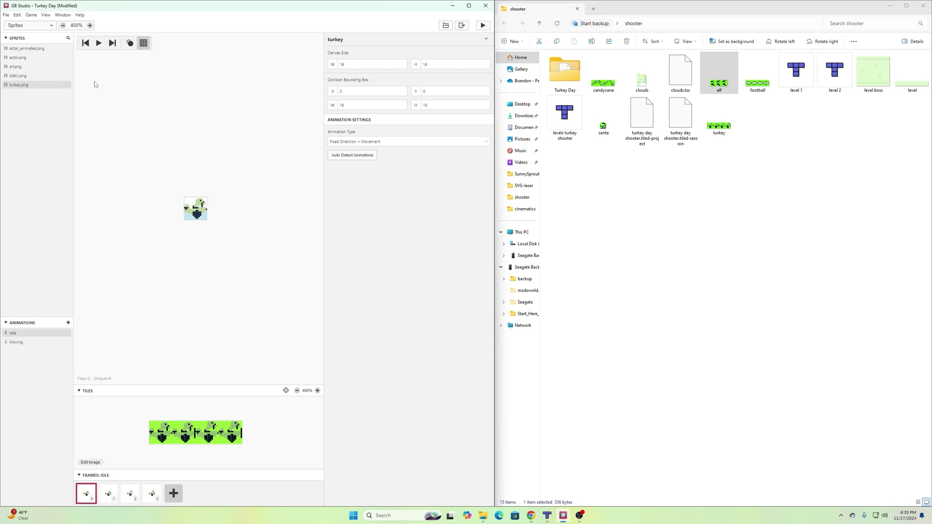
pyautogui.click(24, 69)
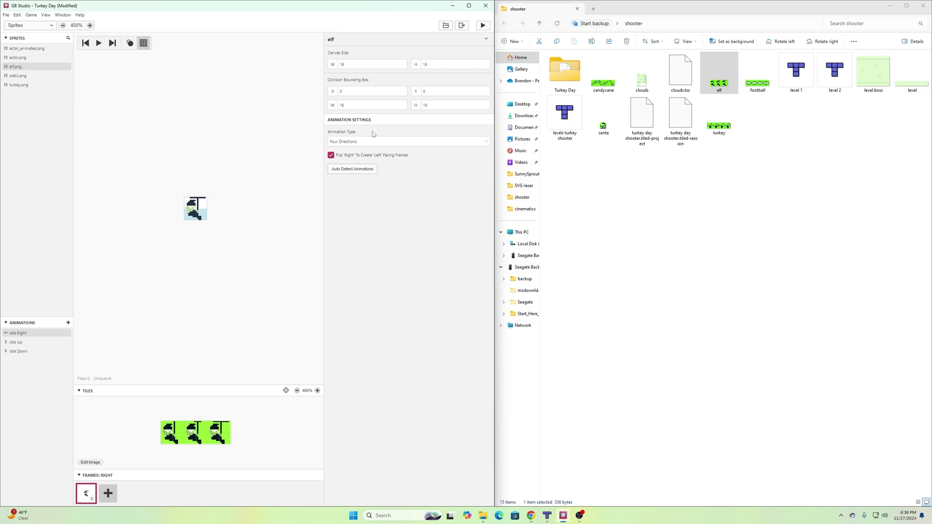
pyautogui.click(408, 140)
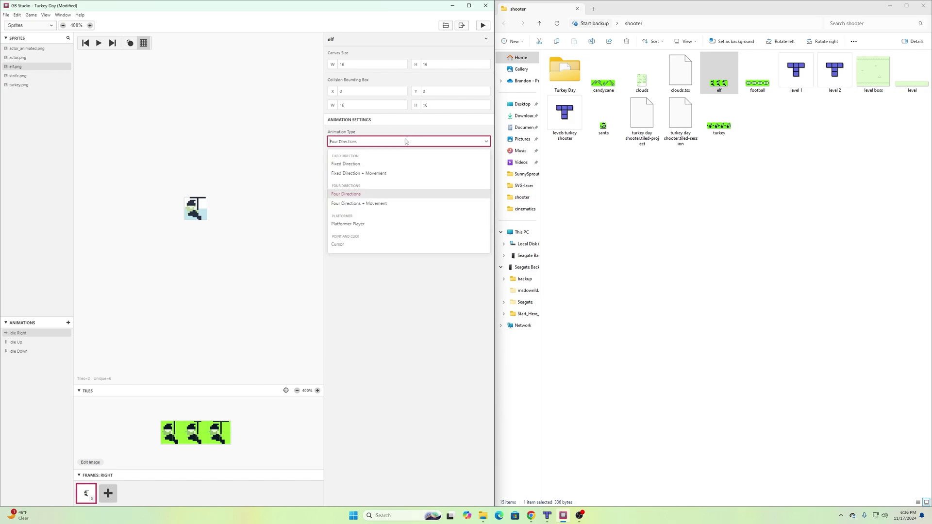
pyautogui.click(385, 174)
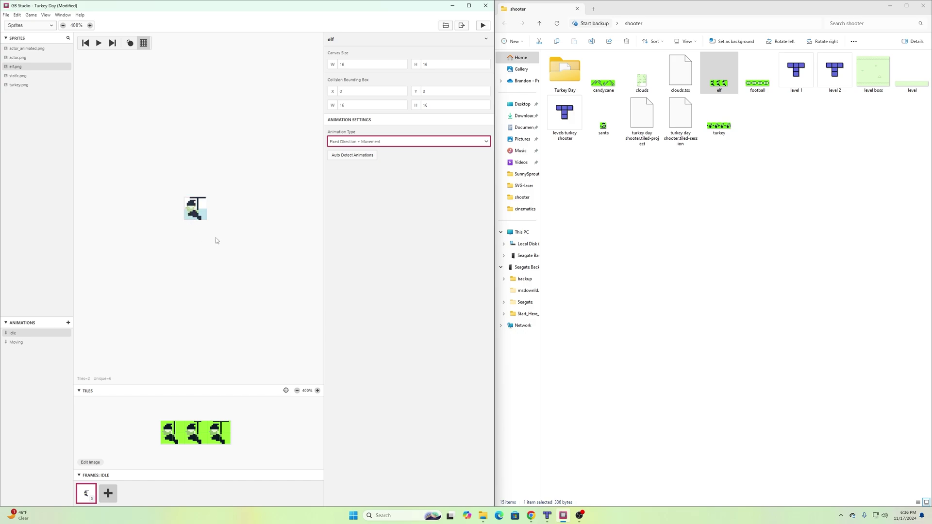
# Step: Add a second frame to the elf's Idle animation and stamp an elf tile into it
pyautogui.click(18, 342)
pyautogui.click(20, 335)
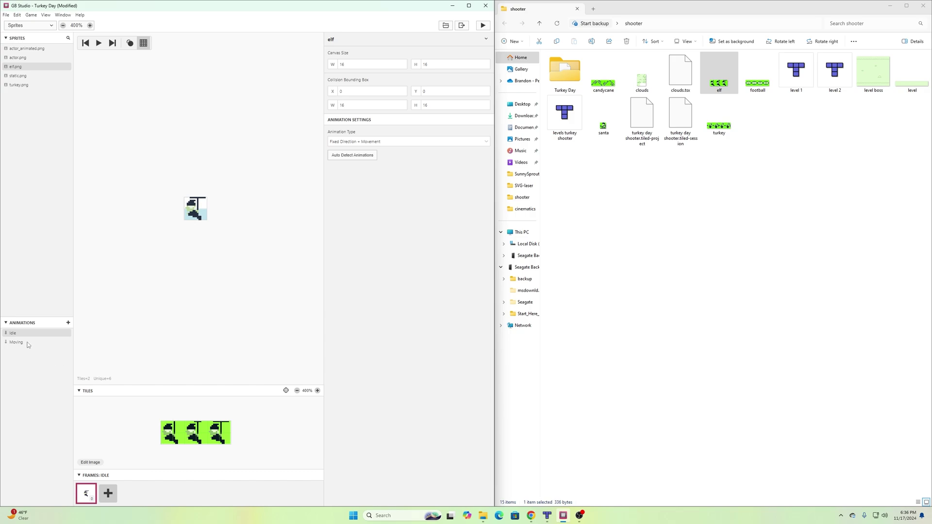
pyautogui.click(108, 493)
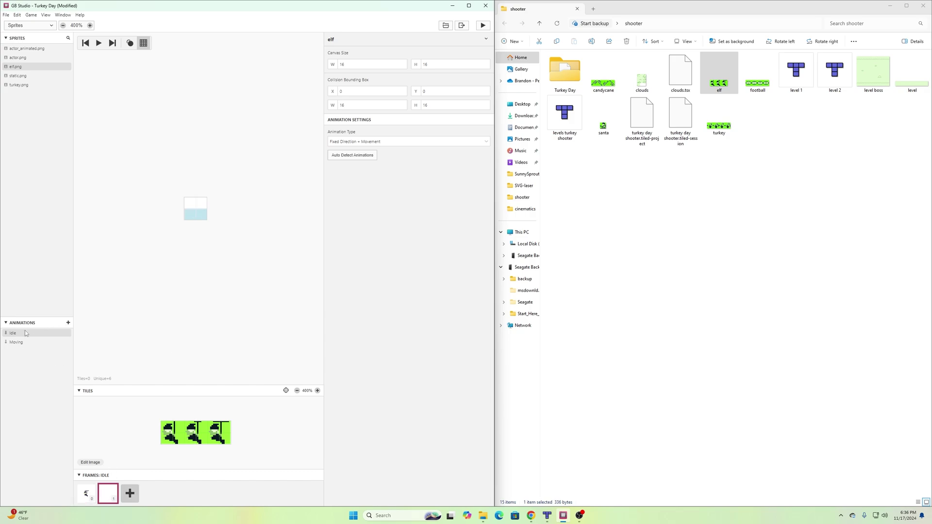
pyautogui.click(85, 493)
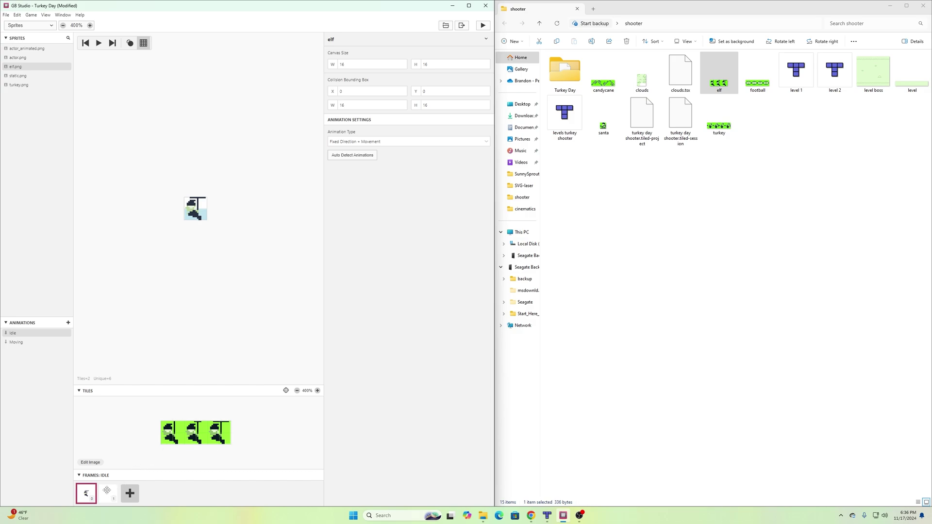
pyautogui.click(107, 490)
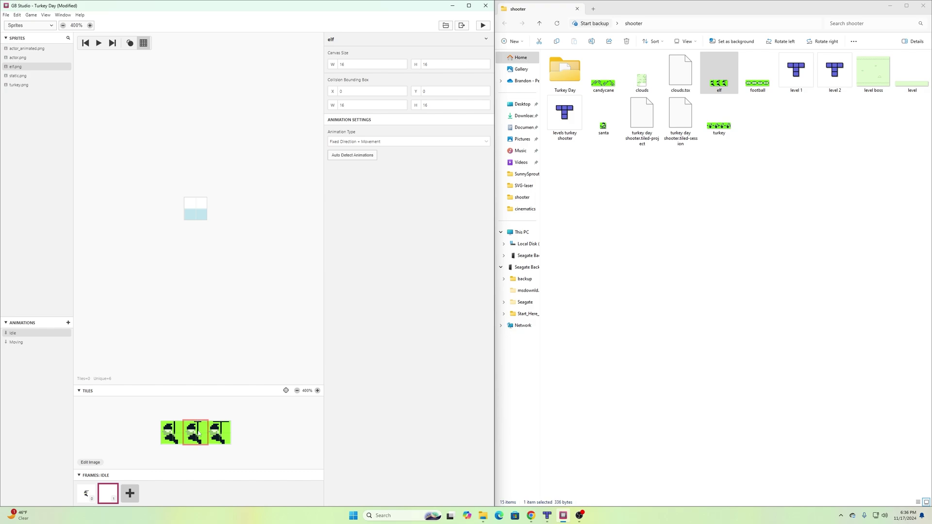
pyautogui.click(198, 434)
pyautogui.click(197, 210)
# Step: Add Idle frames 3 and 4, filling each with an elf pose
pyautogui.click(130, 493)
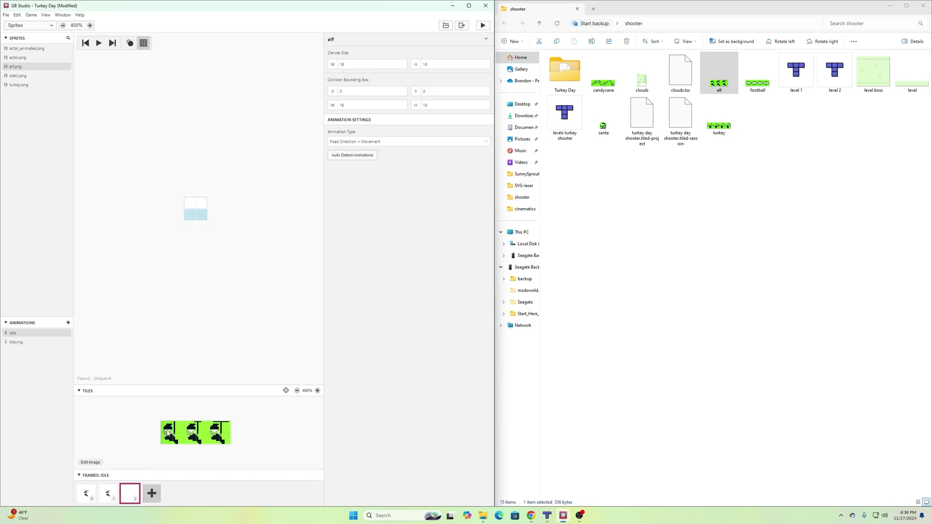
pyautogui.click(168, 433)
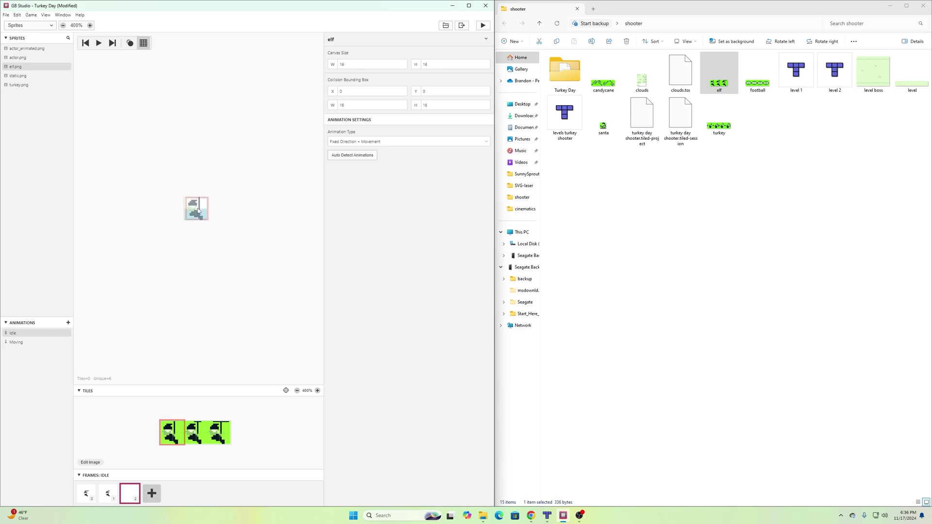
pyautogui.click(198, 210)
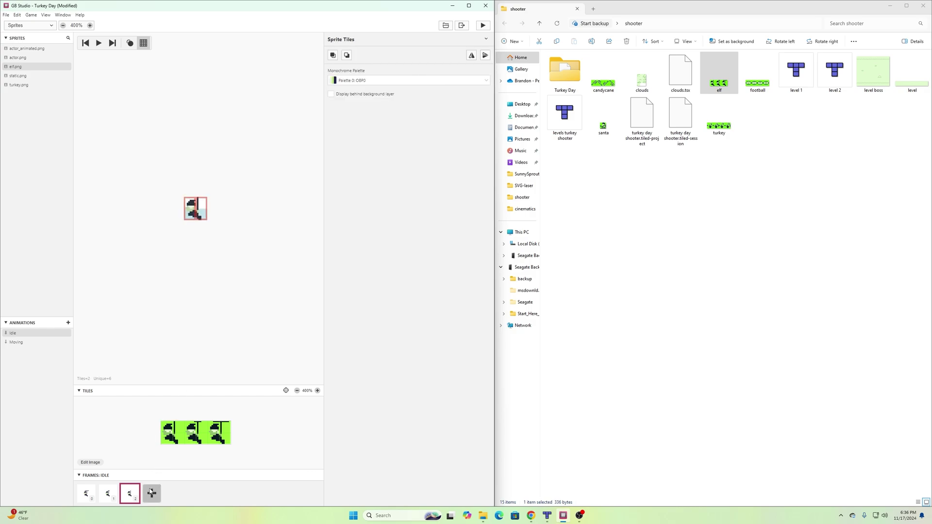
pyautogui.click(152, 493)
pyautogui.click(193, 437)
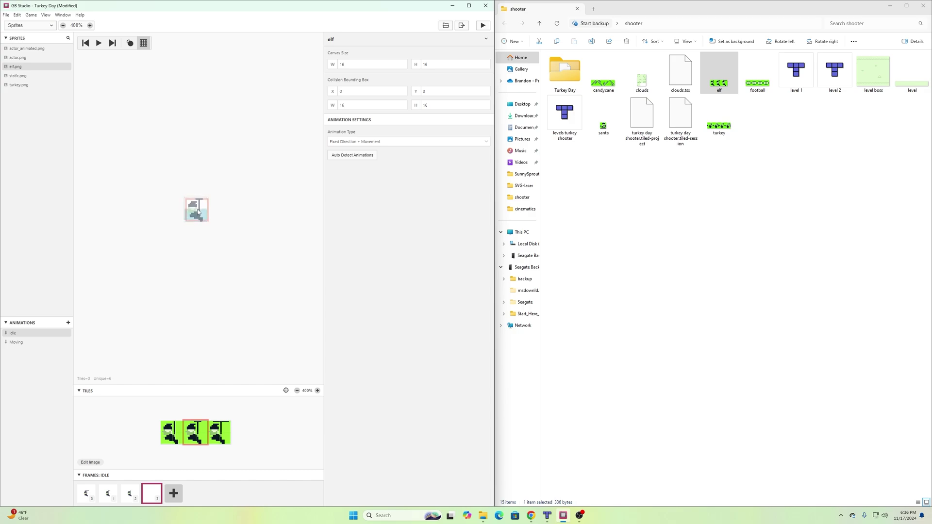
pyautogui.click(197, 211)
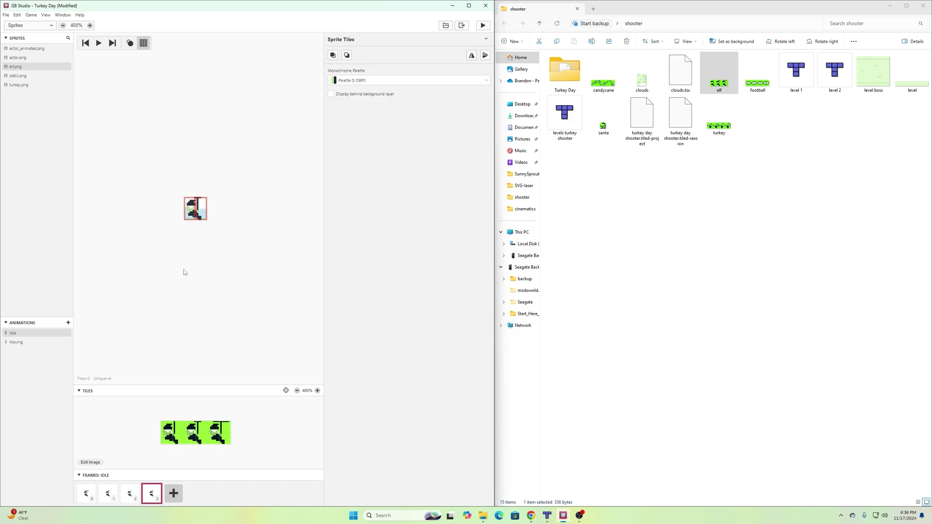
pyautogui.click(173, 435)
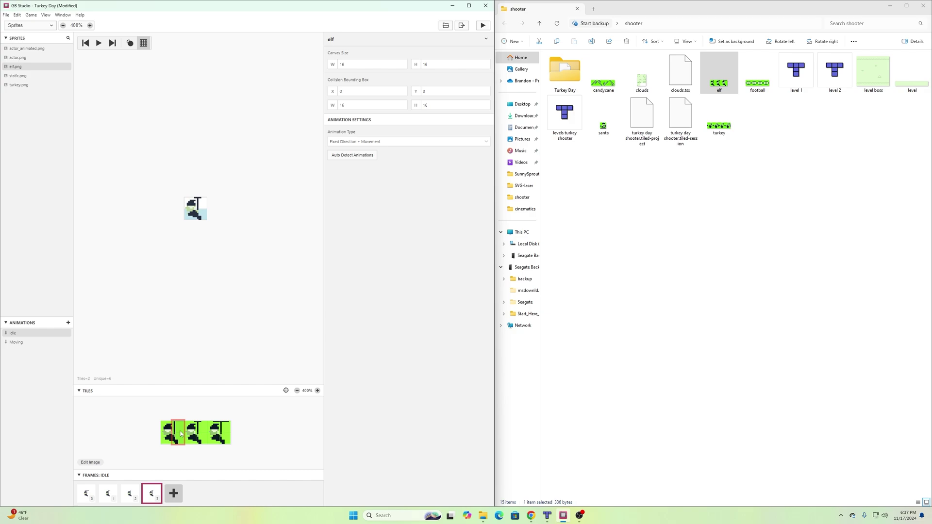
pyautogui.click(214, 432)
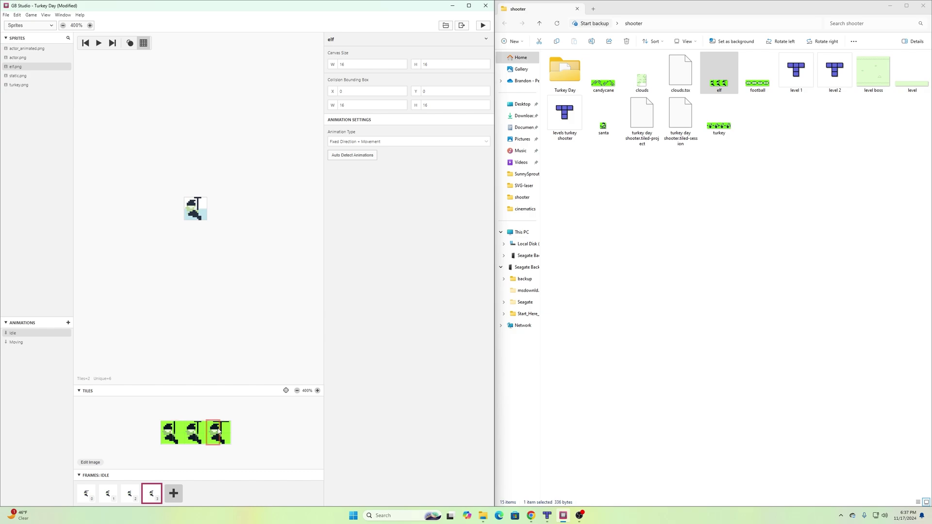
# Step: Preview the four elf Idle frames in turn, ending on the first
pyautogui.click(87, 493)
pyautogui.click(105, 493)
pyautogui.click(129, 493)
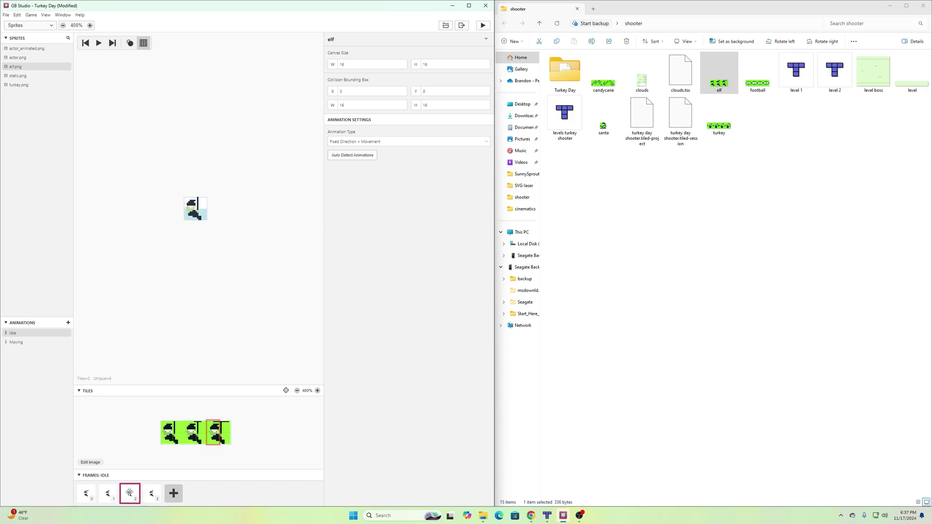
pyautogui.click(151, 493)
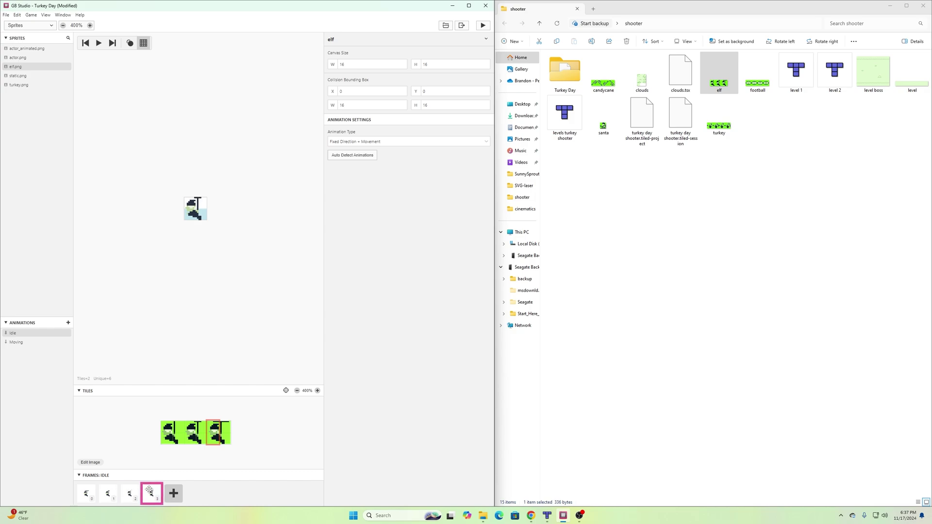
pyautogui.click(85, 493)
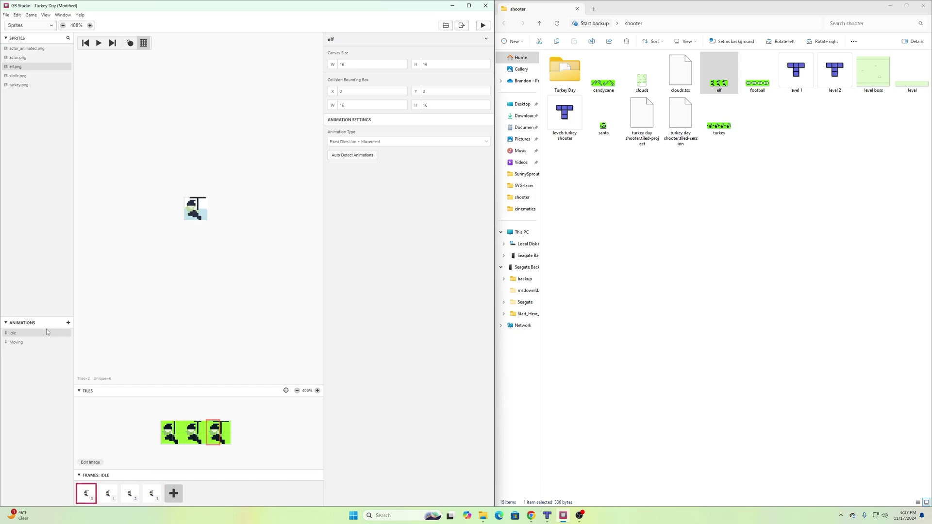
# Step: Build four Moving frames for the elf, stamping an elf pose into each
pyautogui.click(33, 345)
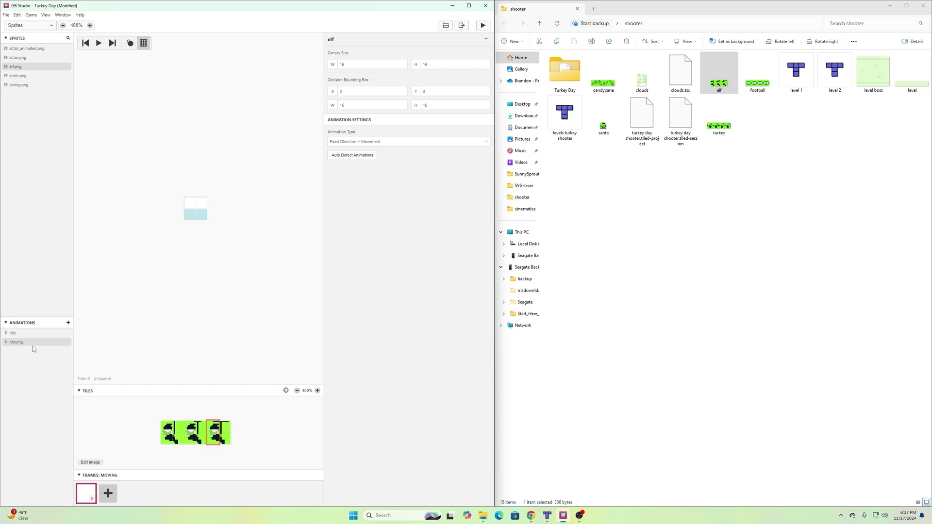
pyautogui.click(221, 436)
pyautogui.click(197, 212)
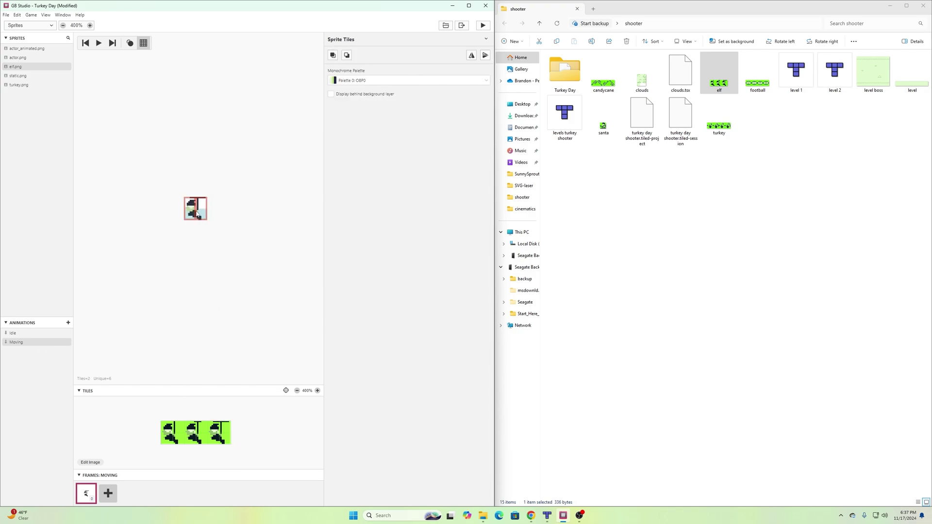
pyautogui.click(107, 493)
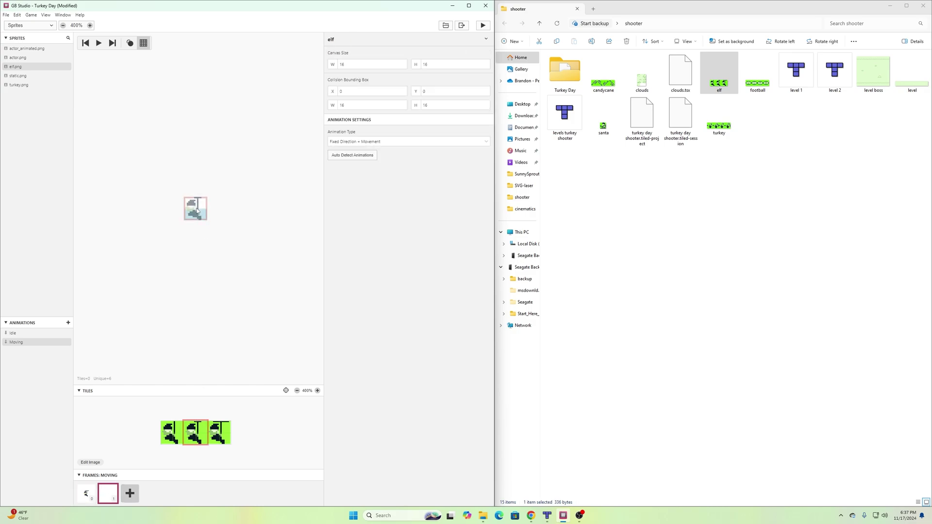
pyautogui.click(197, 209)
pyautogui.click(130, 493)
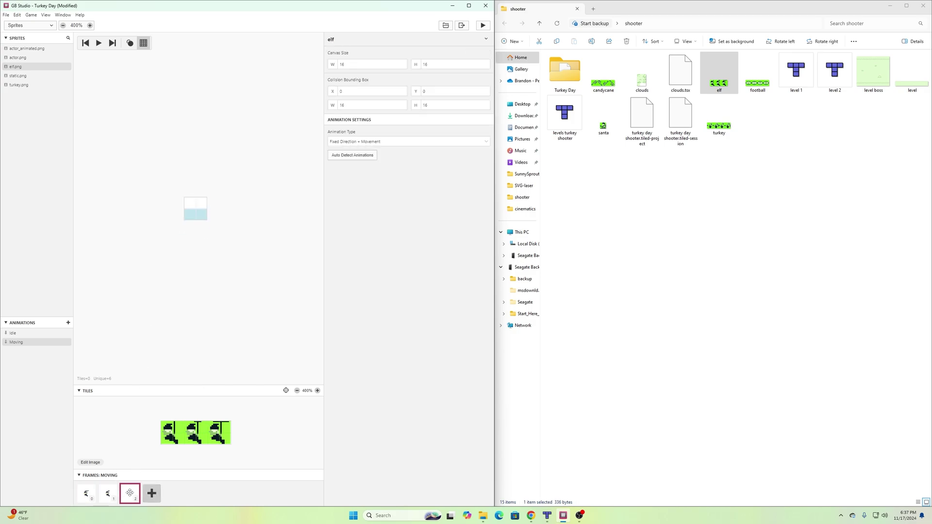
pyautogui.click(170, 438)
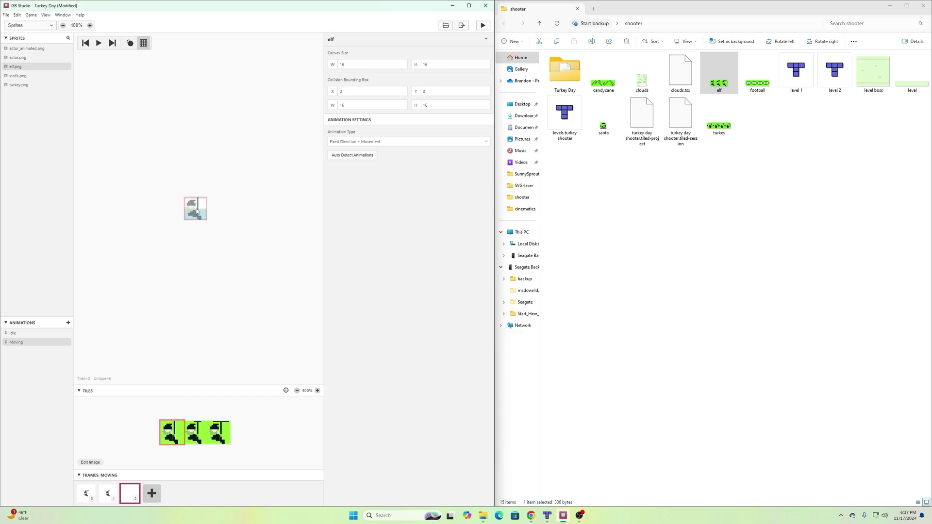
pyautogui.click(197, 211)
pyautogui.click(151, 493)
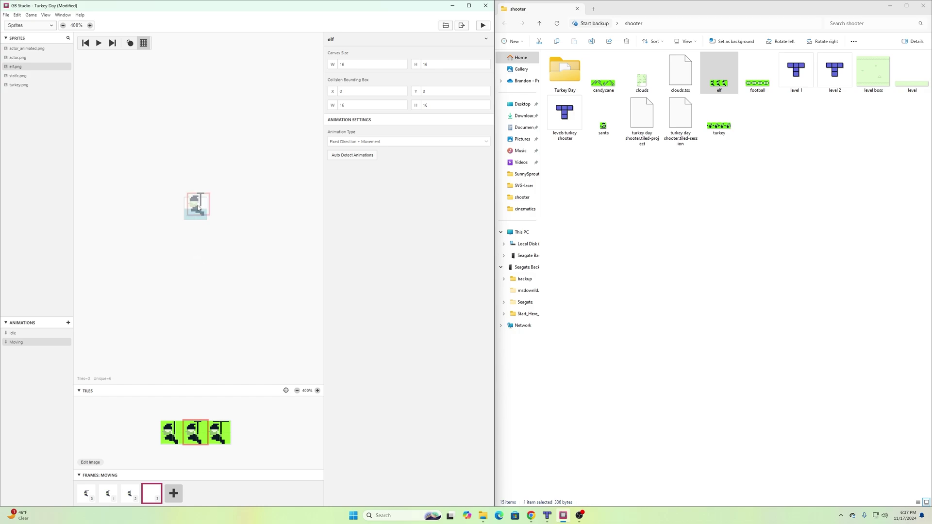
pyautogui.click(196, 211)
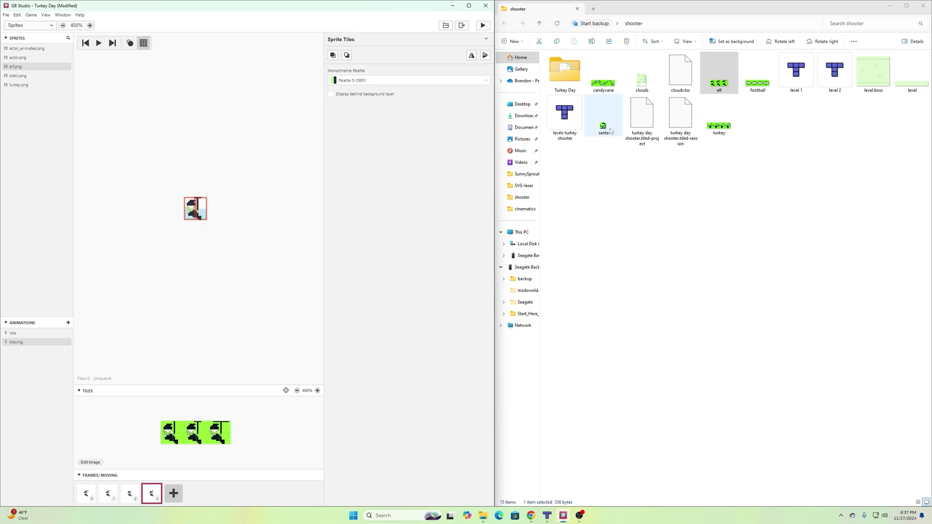
# Step: Import santa.png as a sprite and set its animation type to Fixed Direction + Movement
pyautogui.moveTo(607, 128); pyautogui.dragTo(22, 133)
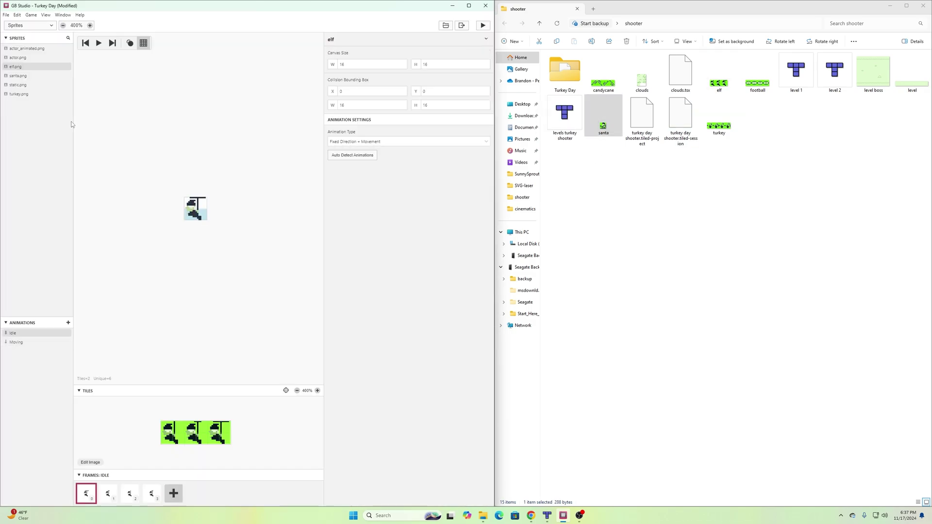
pyautogui.click(23, 75)
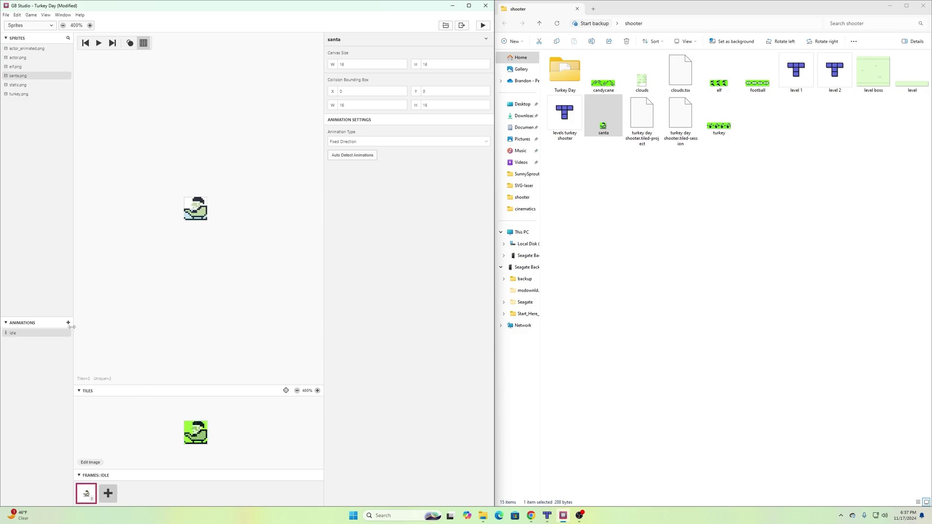
pyautogui.click(353, 141)
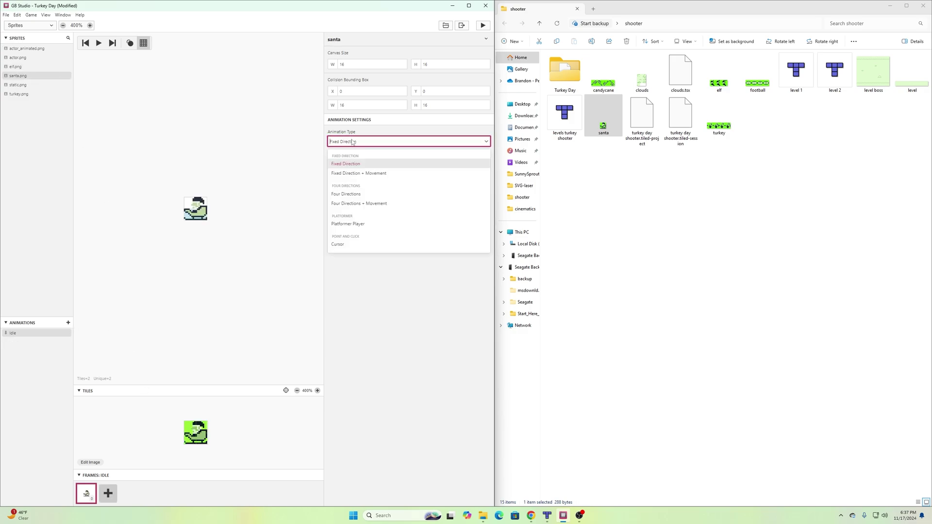
pyautogui.click(367, 173)
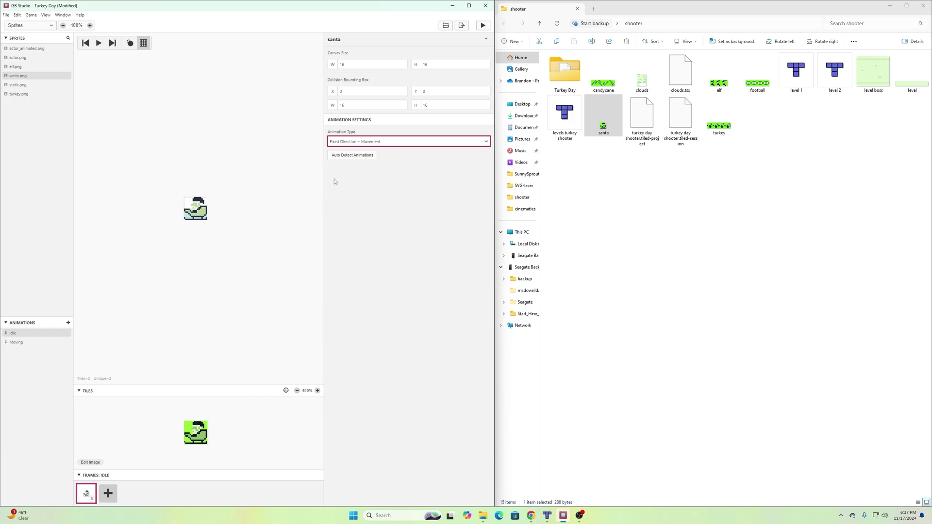
# Step: Fill santa's Moving frame with the whole 16x16 santa image
pyautogui.click(19, 343)
pyautogui.moveTo(193, 436); pyautogui.dragTo(202, 437)
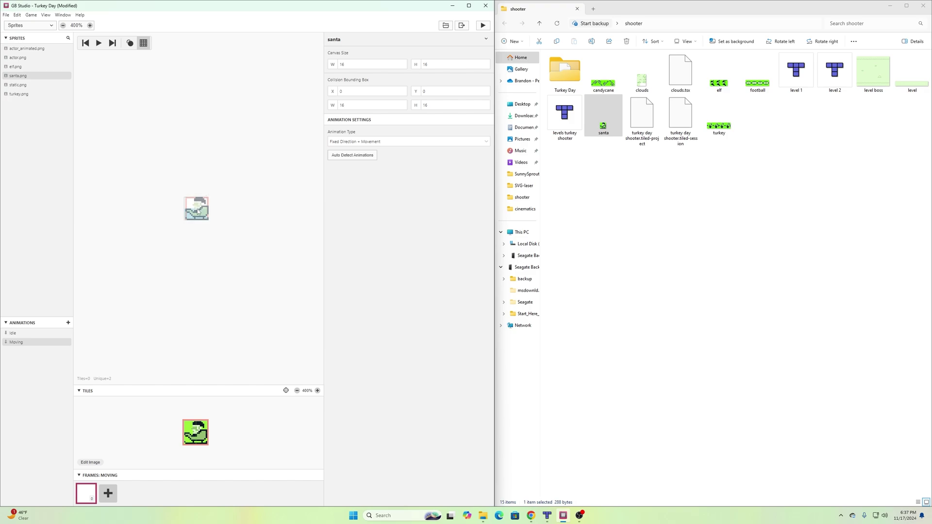
pyautogui.click(197, 210)
pyautogui.click(269, 215)
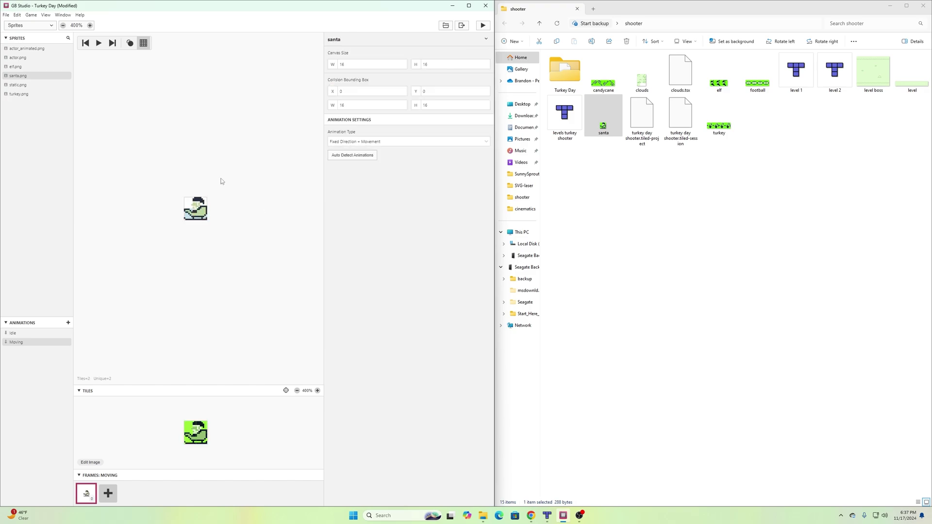
pyautogui.click(618, 208)
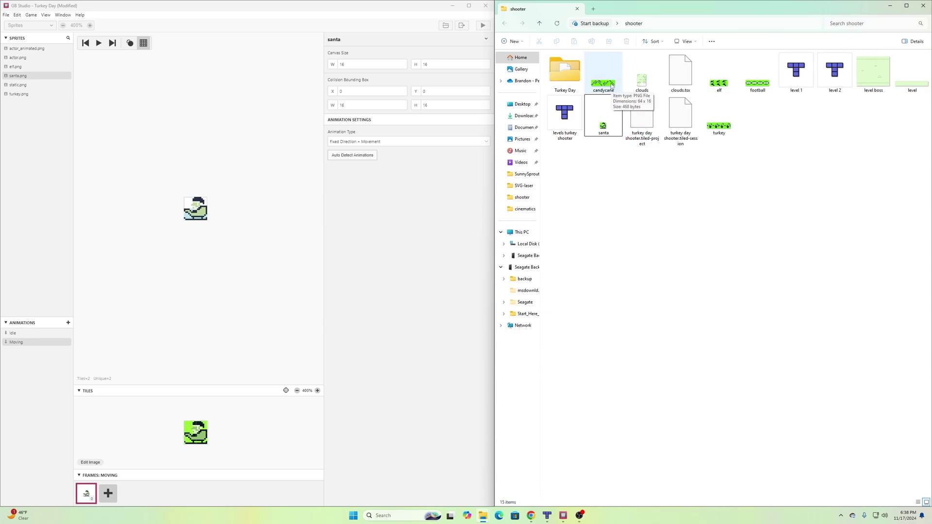
# Step: Import candycane.png as a sprite and confirm santa keeps Fixed Direction + Movement
pyautogui.moveTo(608, 87); pyautogui.dragTo(28, 148)
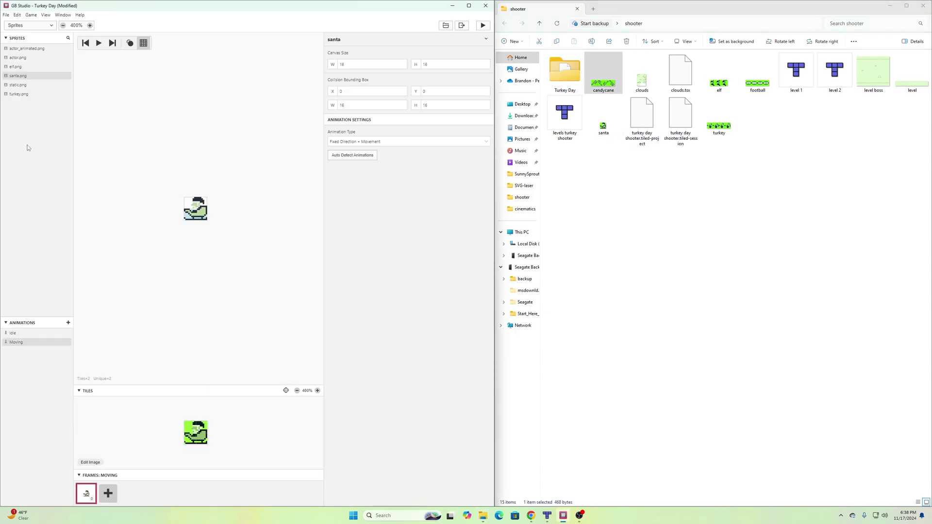
pyautogui.click(368, 142)
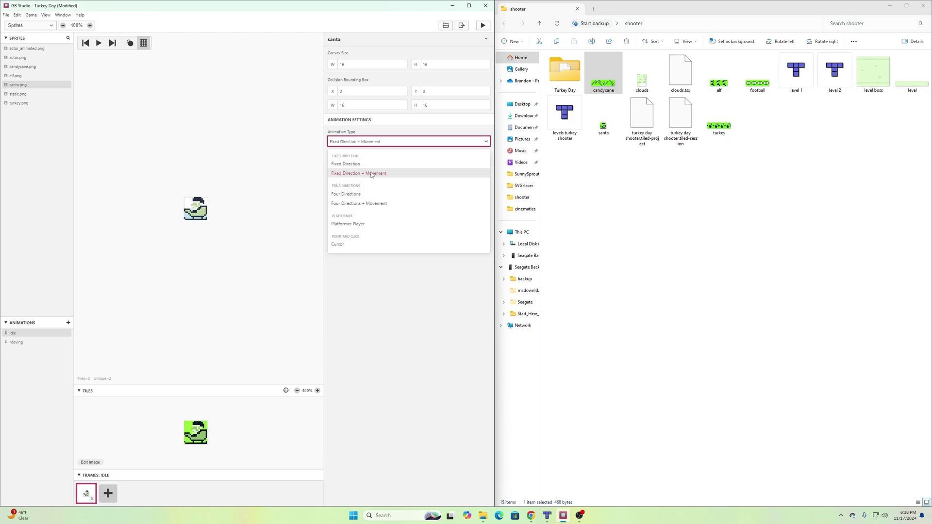
pyautogui.click(372, 175)
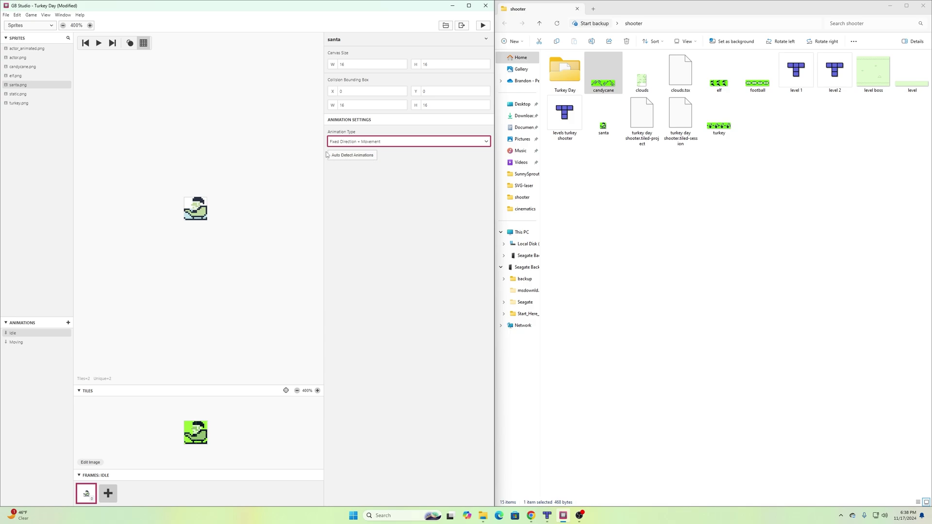
pyautogui.click(17, 343)
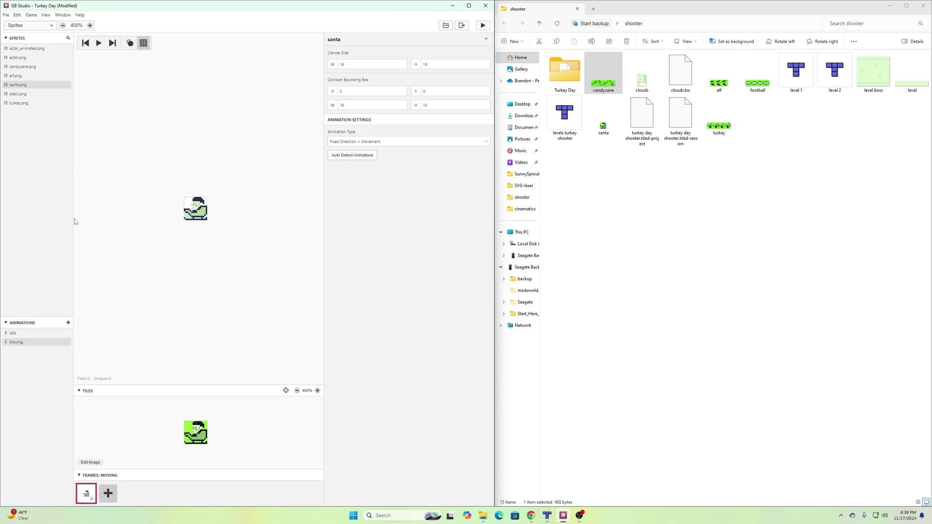
pyautogui.click(18, 333)
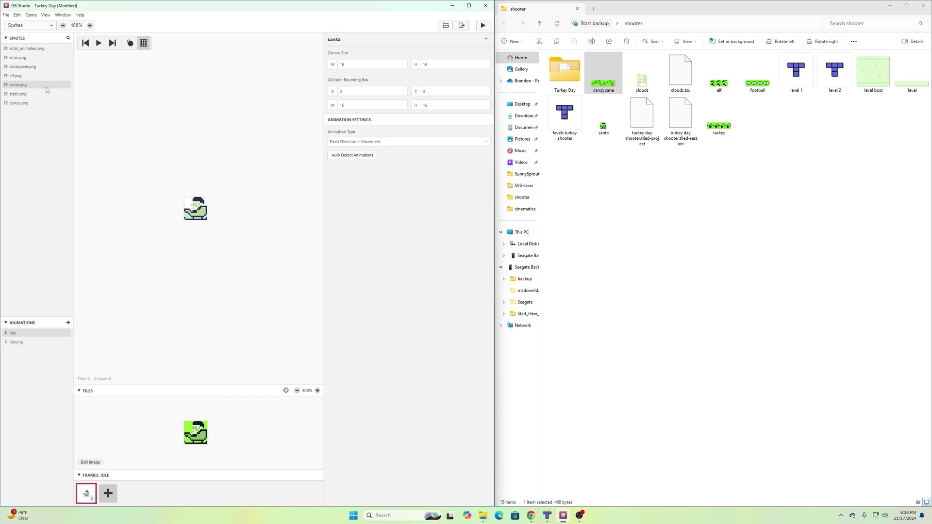
# Step: Set candycane to Fixed Direction + Movement and place the first candy-cane tile in its Moving frame
pyautogui.click(29, 67)
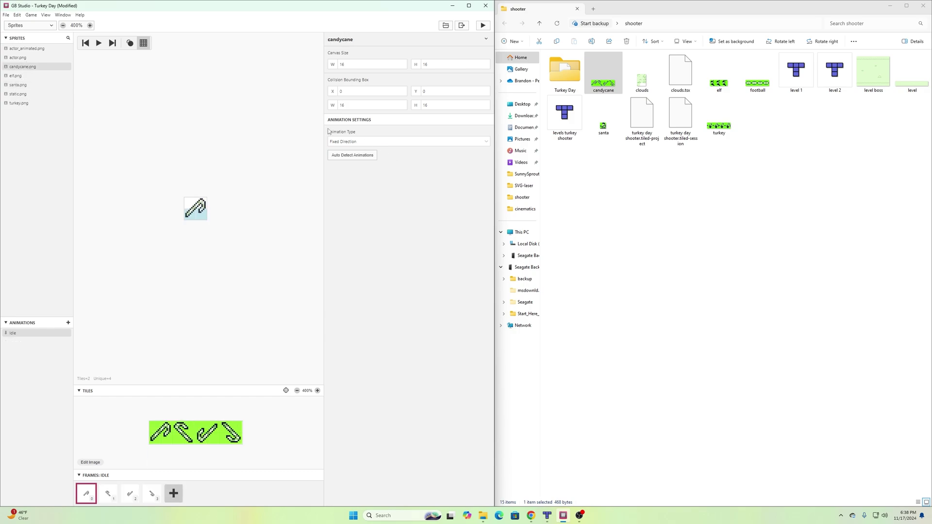
pyautogui.click(351, 141)
pyautogui.click(366, 175)
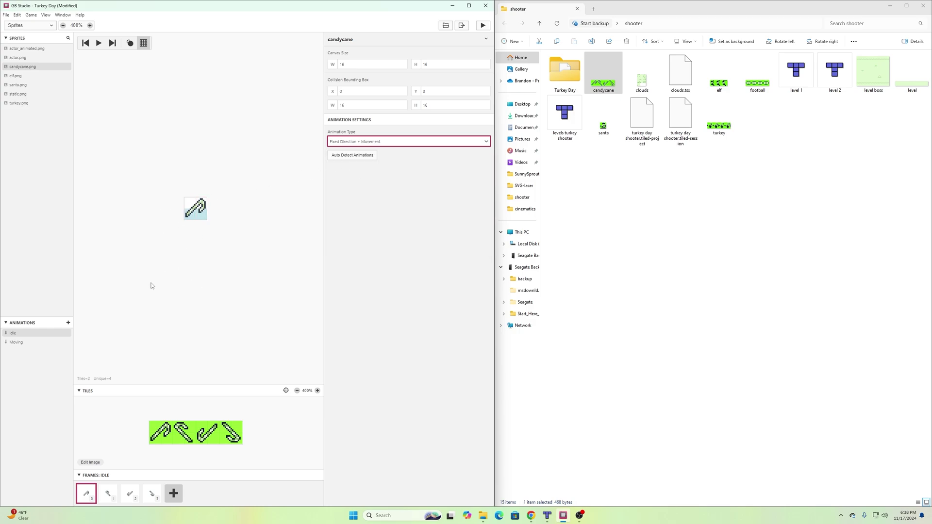
pyautogui.click(18, 343)
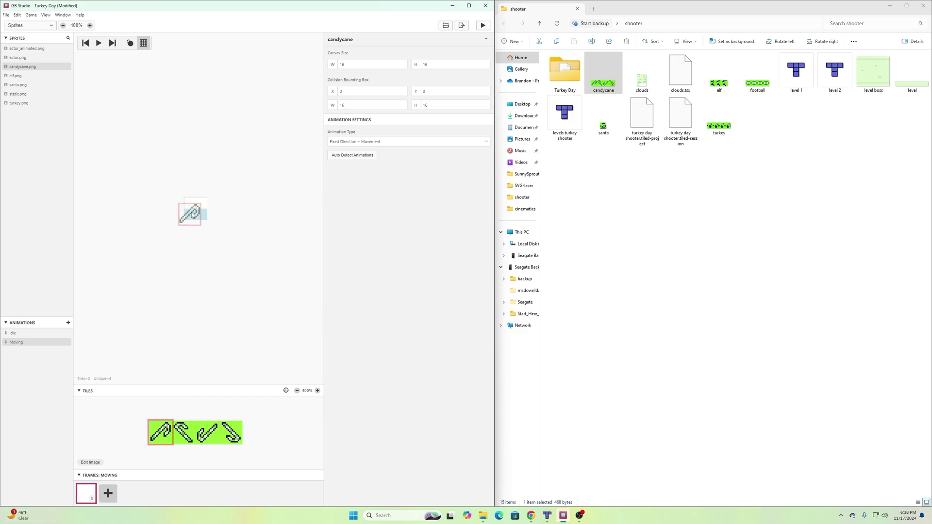
pyautogui.click(196, 209)
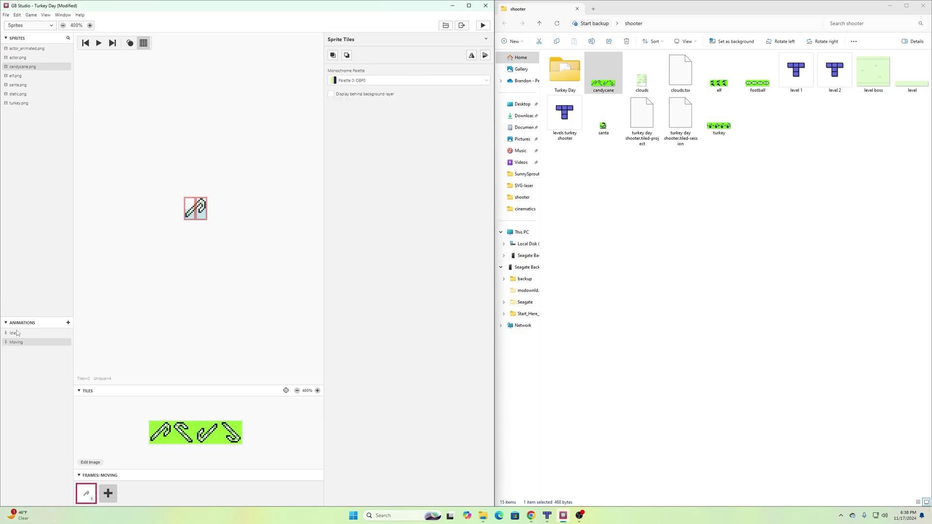
# Step: Add three more Moving frames holding the second, third and fourth candy-cane tiles
pyautogui.click(107, 494)
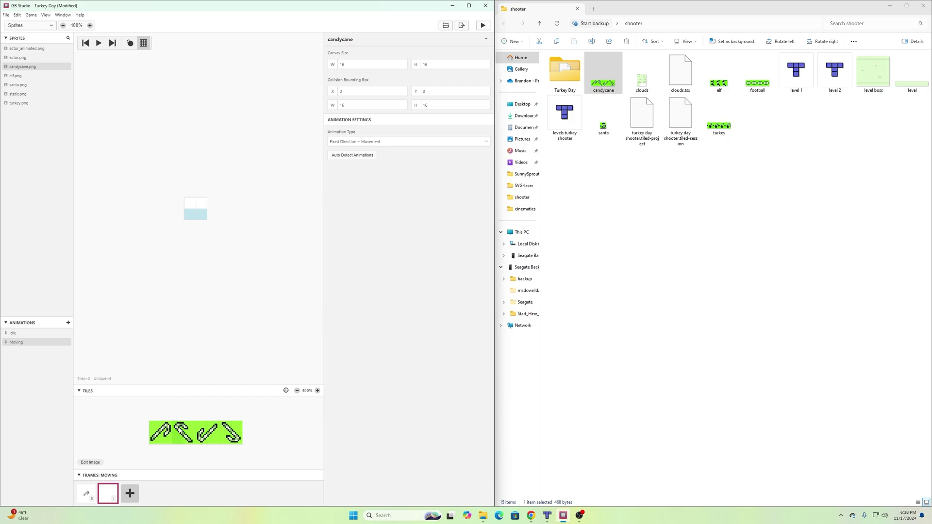
pyautogui.click(184, 432)
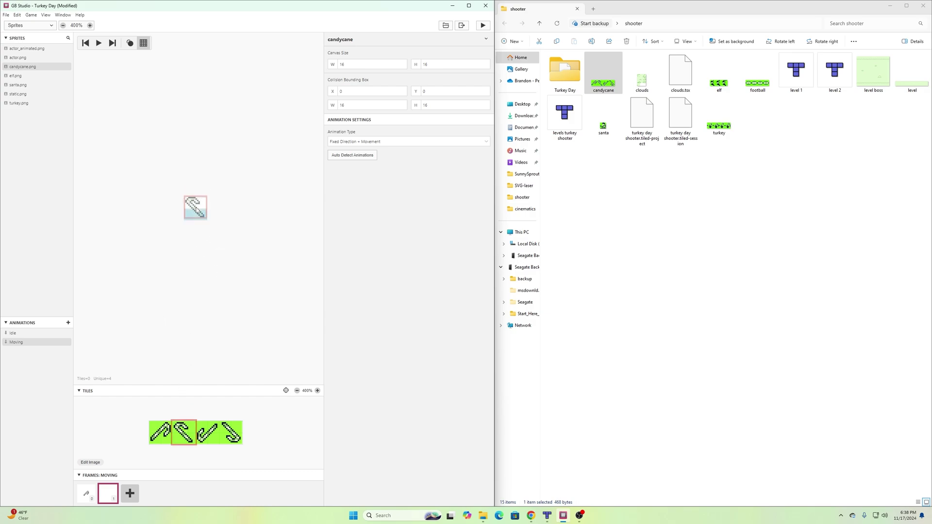
pyautogui.click(198, 212)
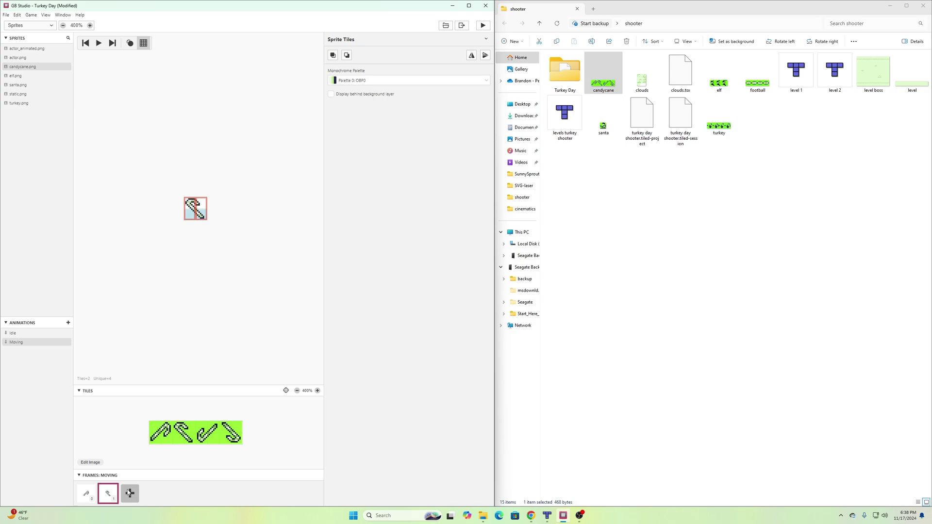
pyautogui.click(130, 493)
pyautogui.click(200, 437)
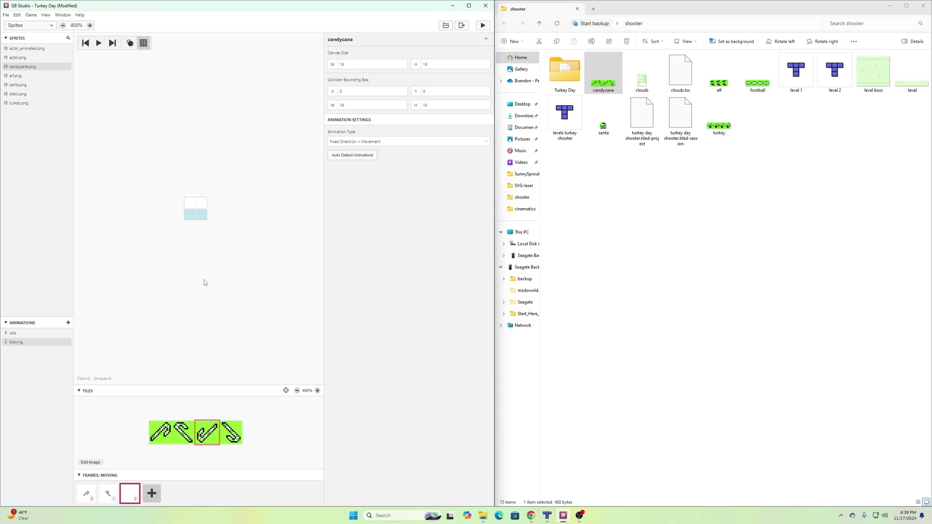
pyautogui.click(197, 210)
pyautogui.click(197, 210)
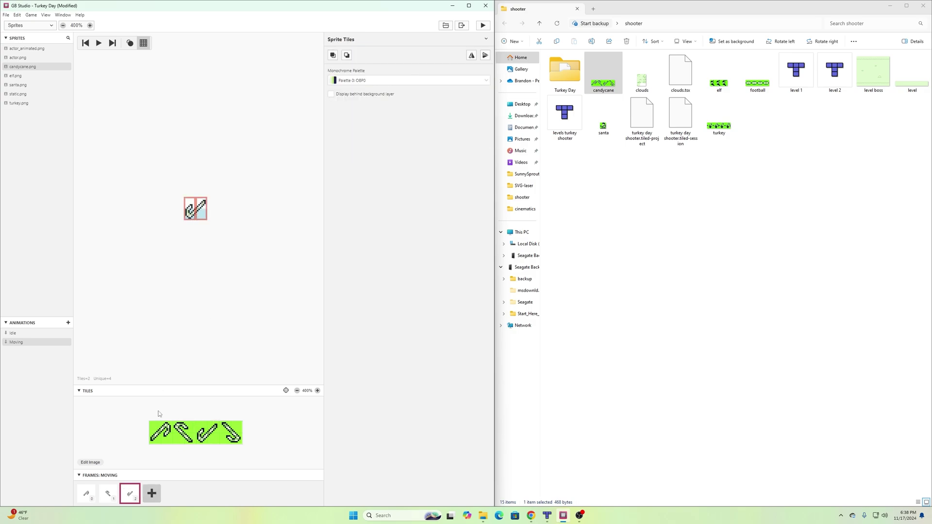
pyautogui.click(152, 493)
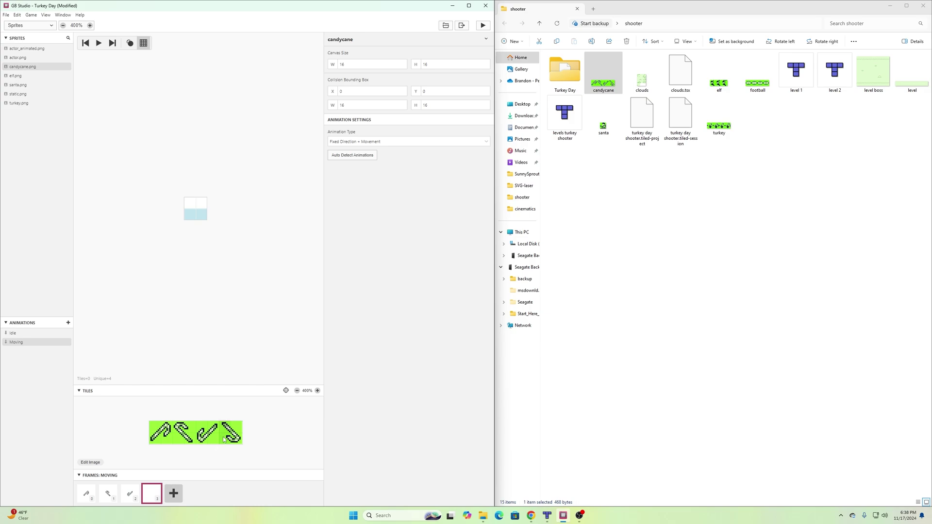
pyautogui.click(231, 433)
pyautogui.click(198, 209)
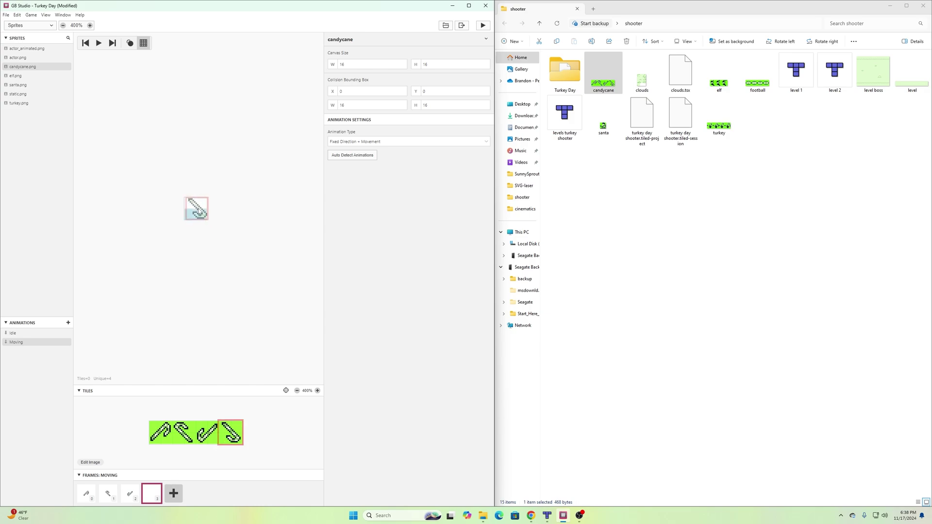
pyautogui.click(198, 210)
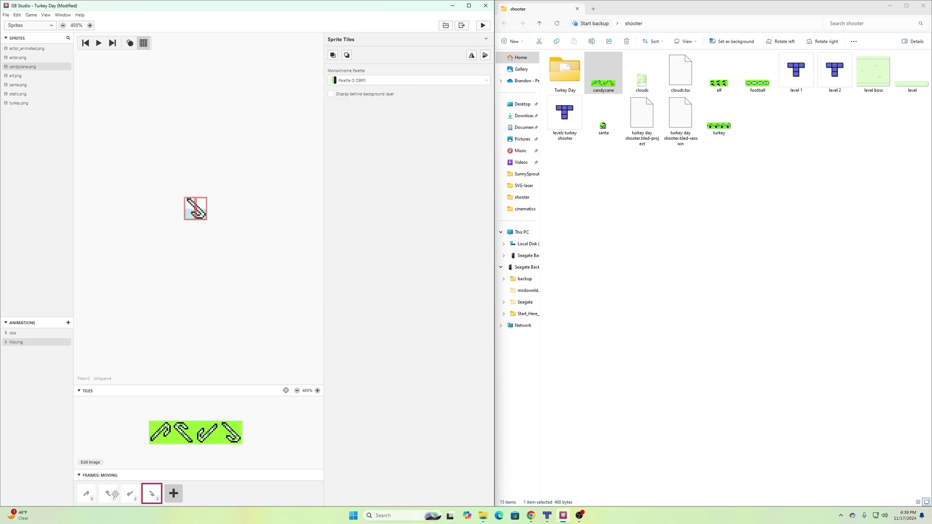
pyautogui.click(625, 232)
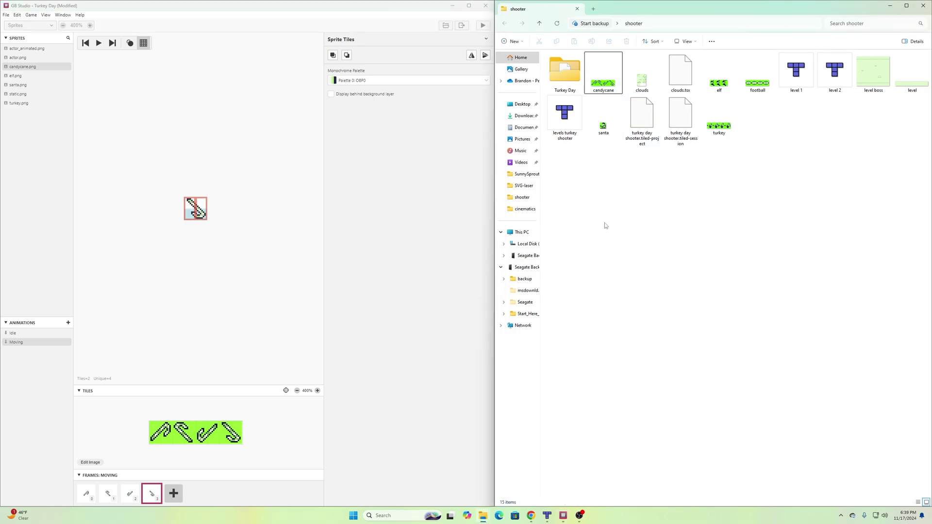
# Step: Import football.png into the project's sprites
pyautogui.moveTo(752, 84)
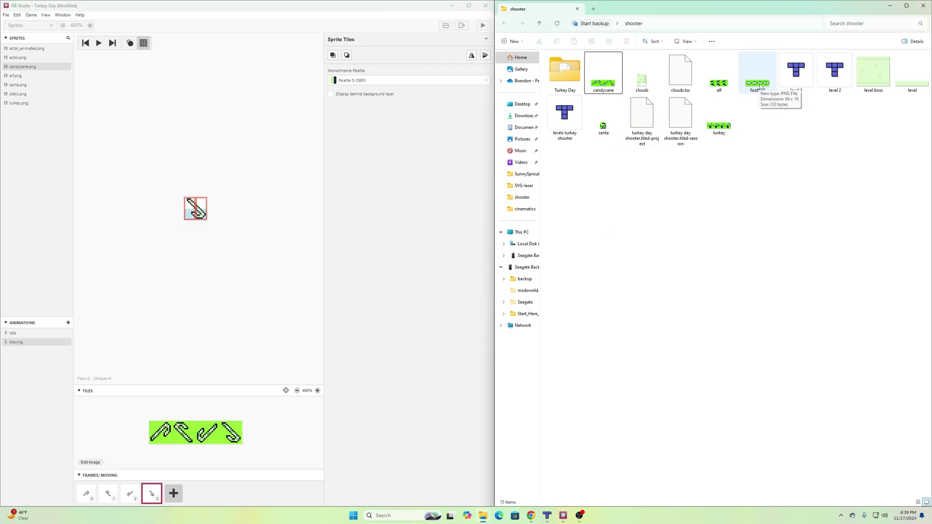
pyautogui.moveTo(755, 85); pyautogui.dragTo(34, 146)
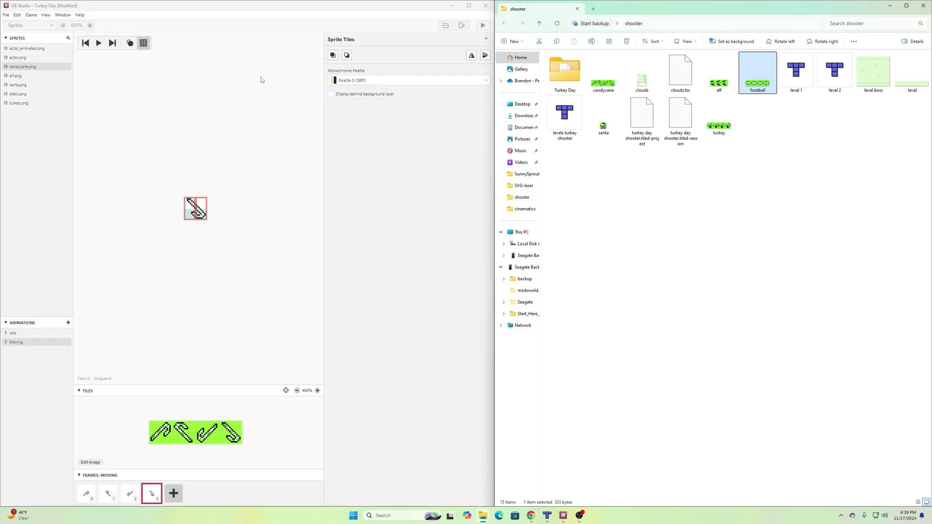
pyautogui.click(744, 240)
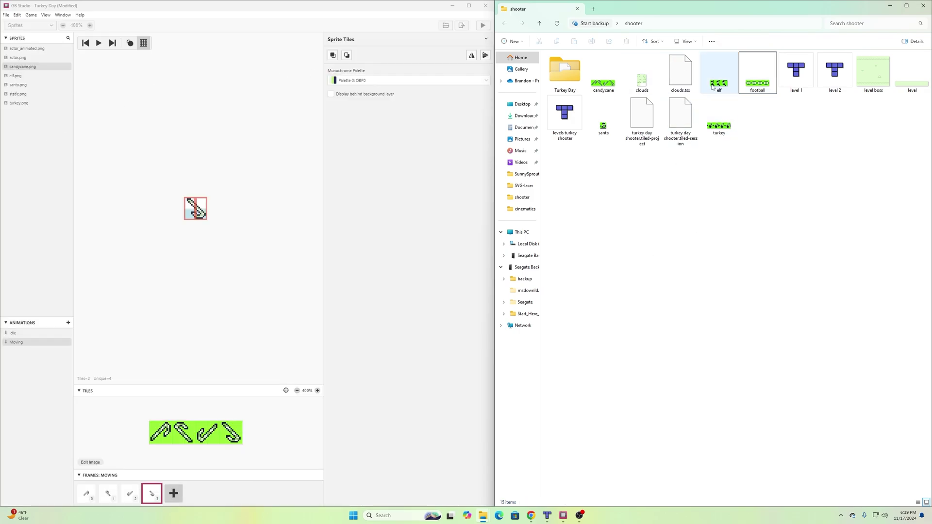
pyautogui.moveTo(755, 86); pyautogui.dragTo(38, 145)
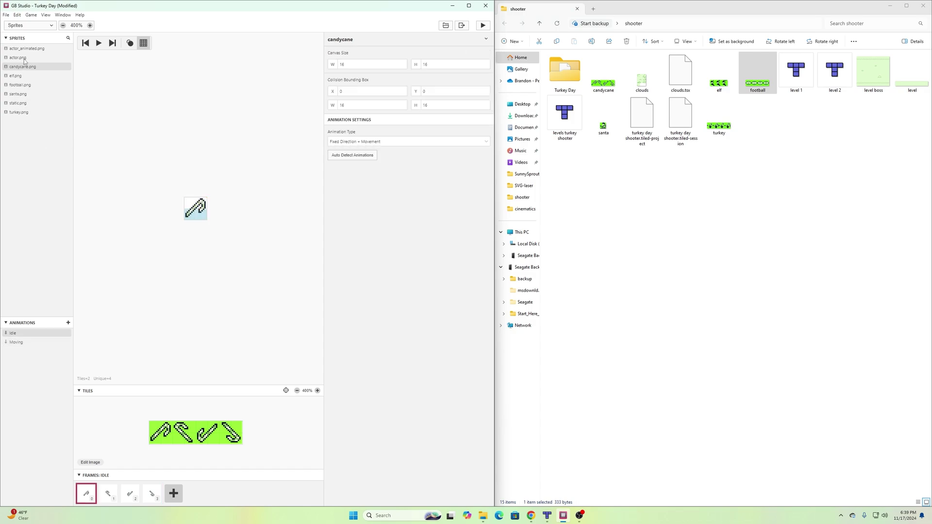
# Step: Set the football sprite to Fixed Direction + Movement and place its first Moving tile
pyautogui.click(24, 85)
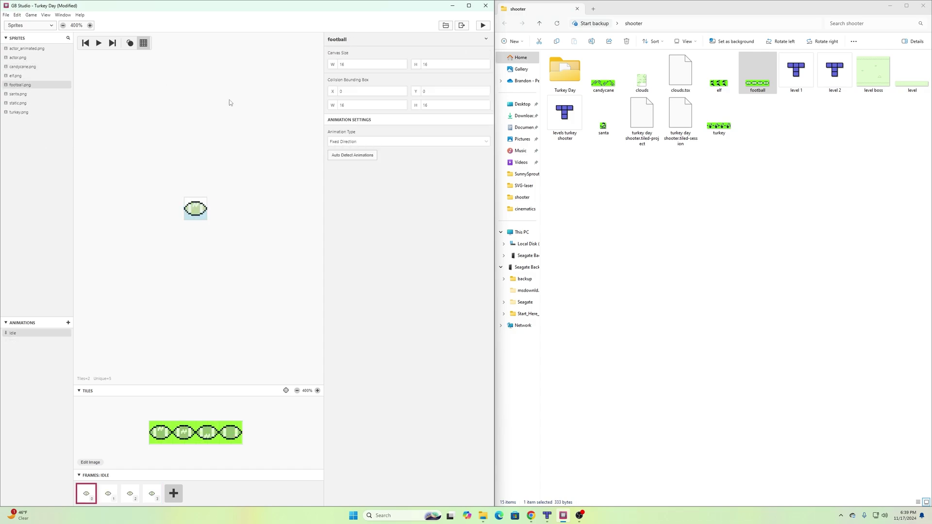
pyautogui.click(387, 142)
pyautogui.click(375, 173)
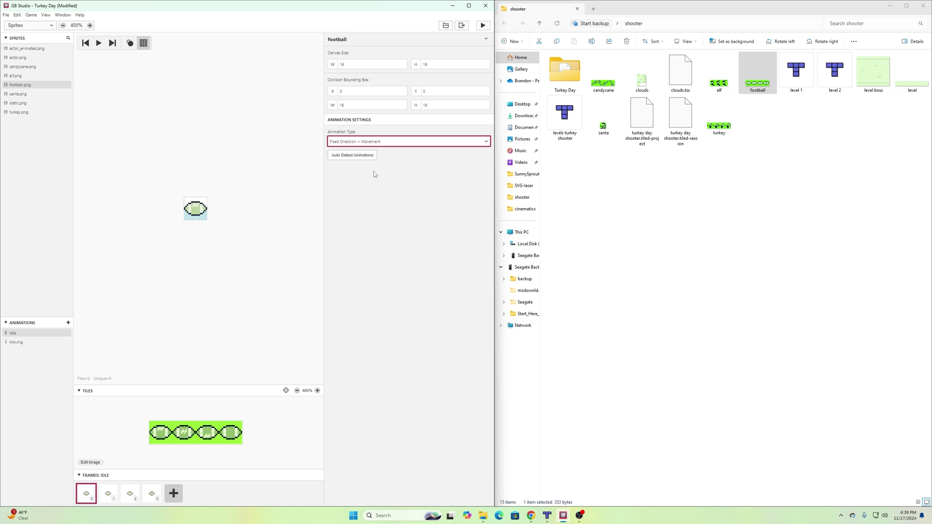
pyautogui.click(355, 142)
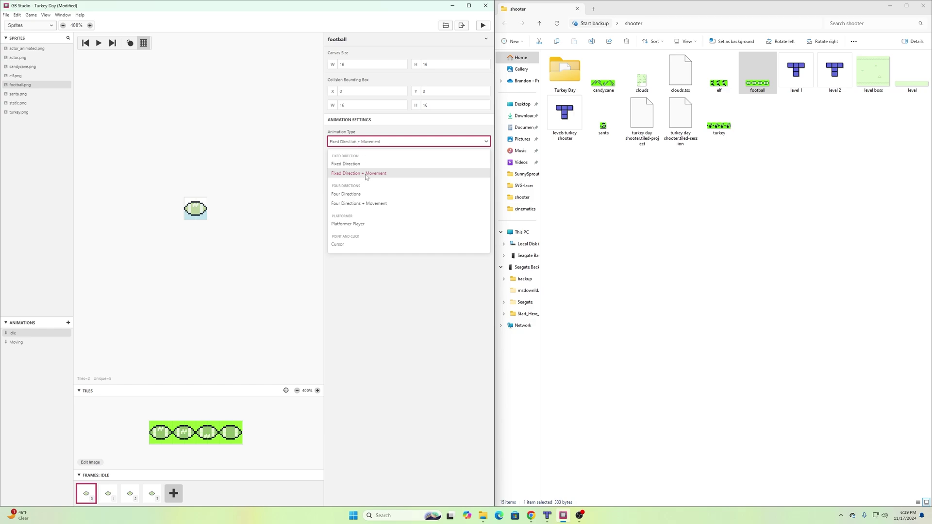
pyautogui.click(367, 173)
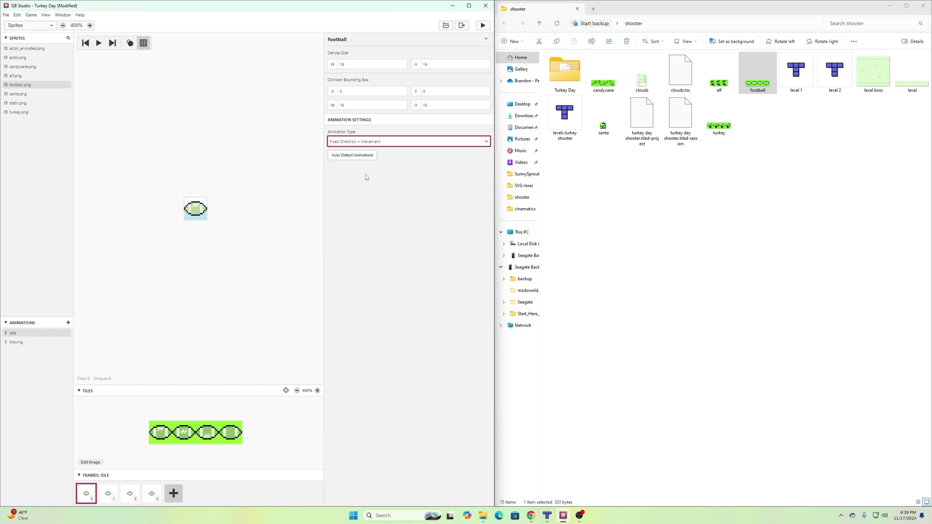
pyautogui.click(16, 343)
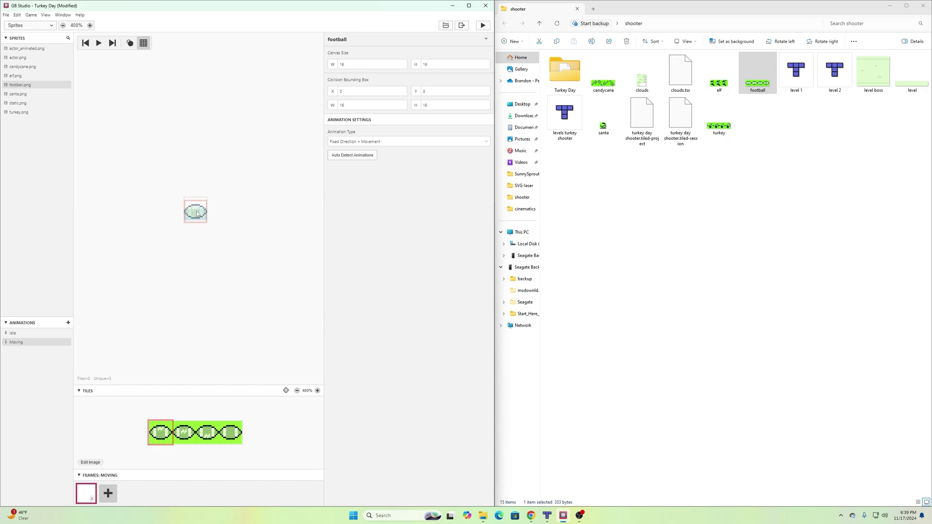
pyautogui.click(197, 213)
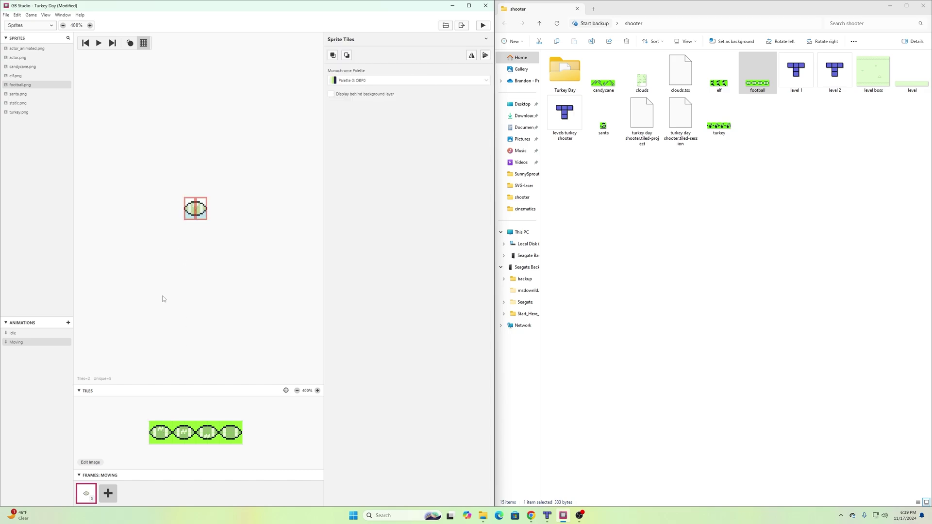
# Step: Add three more Moving frames holding the second, third and fourth football tiles
pyautogui.click(108, 492)
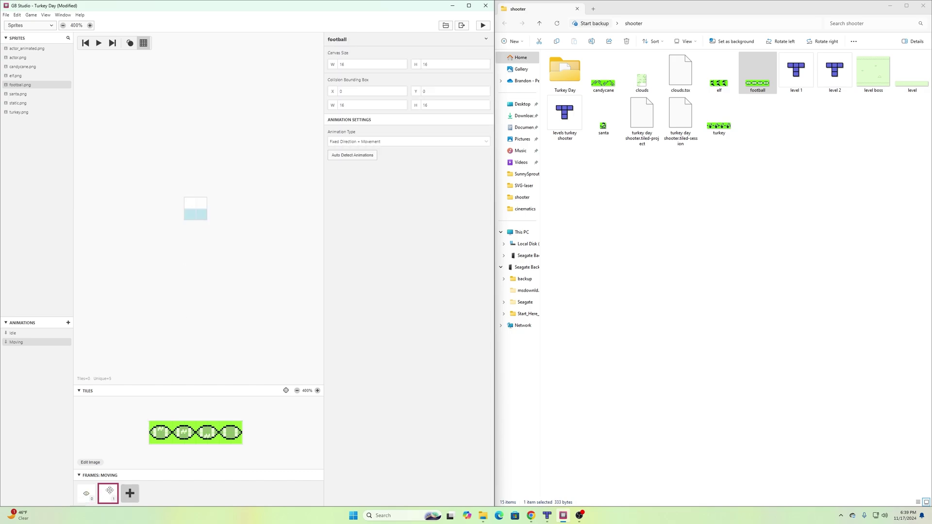
pyautogui.click(184, 432)
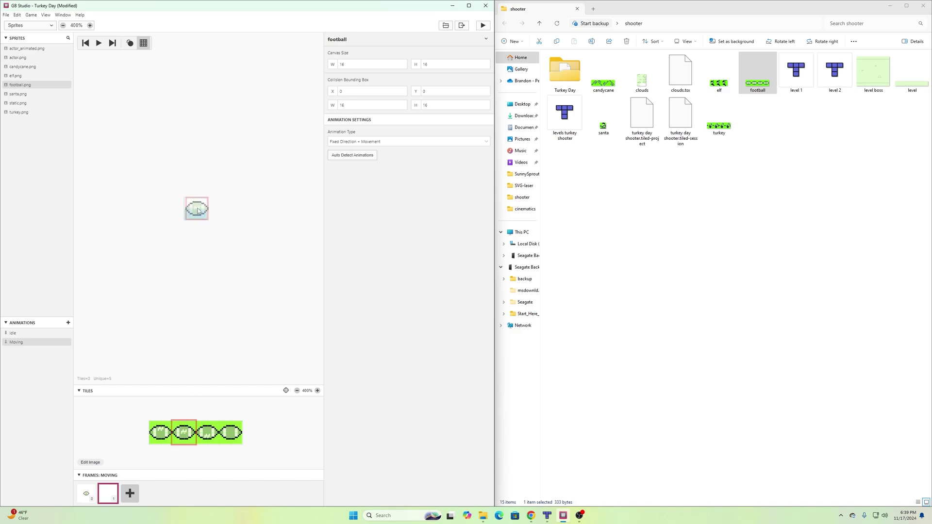
pyautogui.click(196, 210)
pyautogui.click(129, 493)
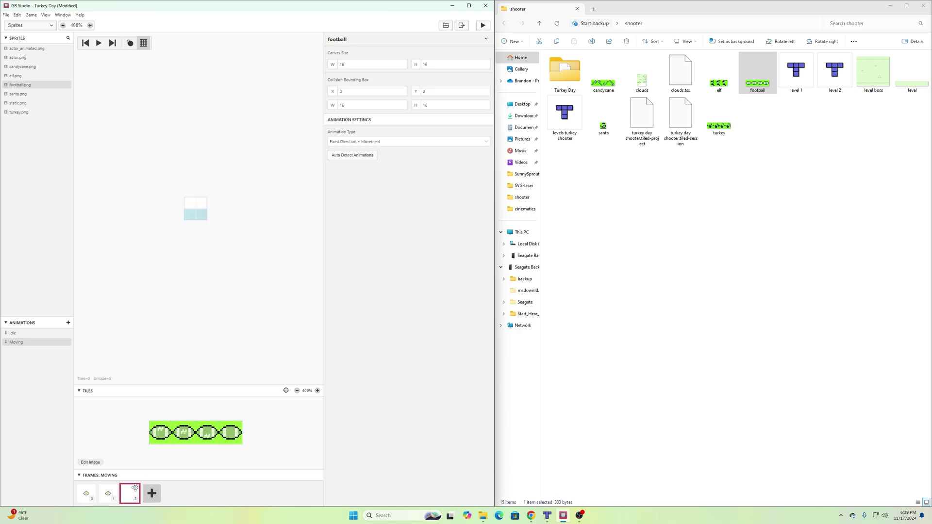
pyautogui.click(208, 432)
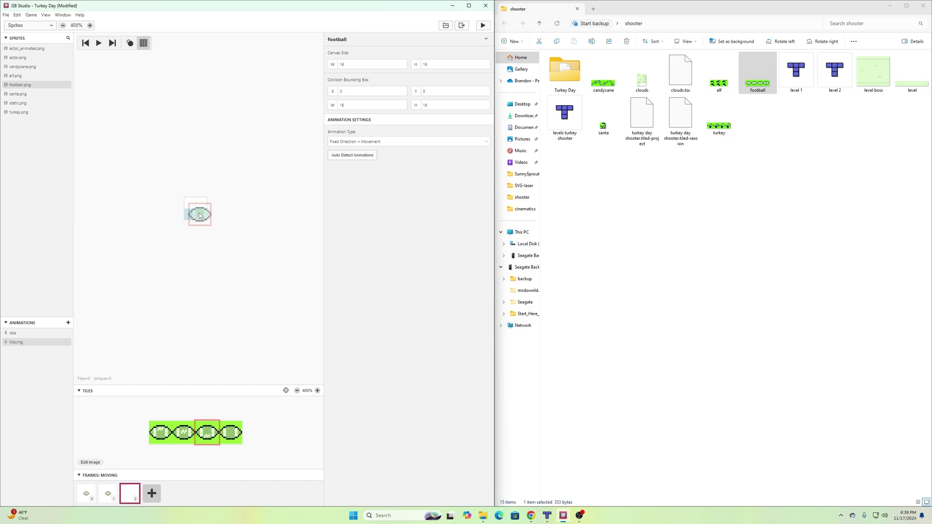
pyautogui.click(196, 210)
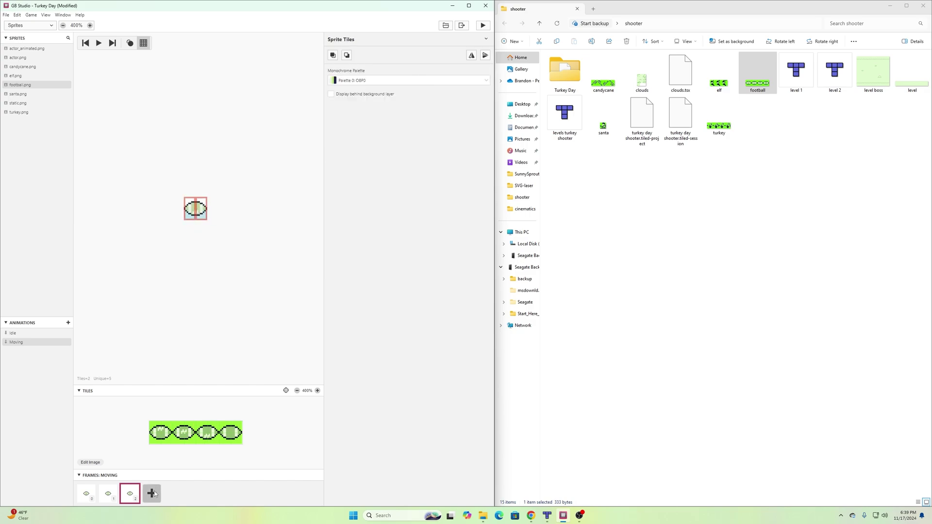
pyautogui.click(151, 493)
pyautogui.click(224, 440)
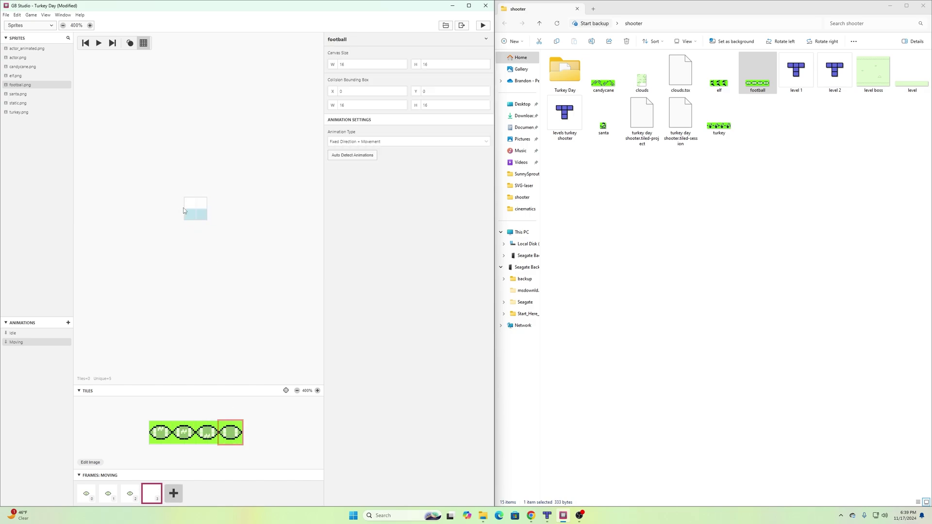
pyautogui.click(196, 211)
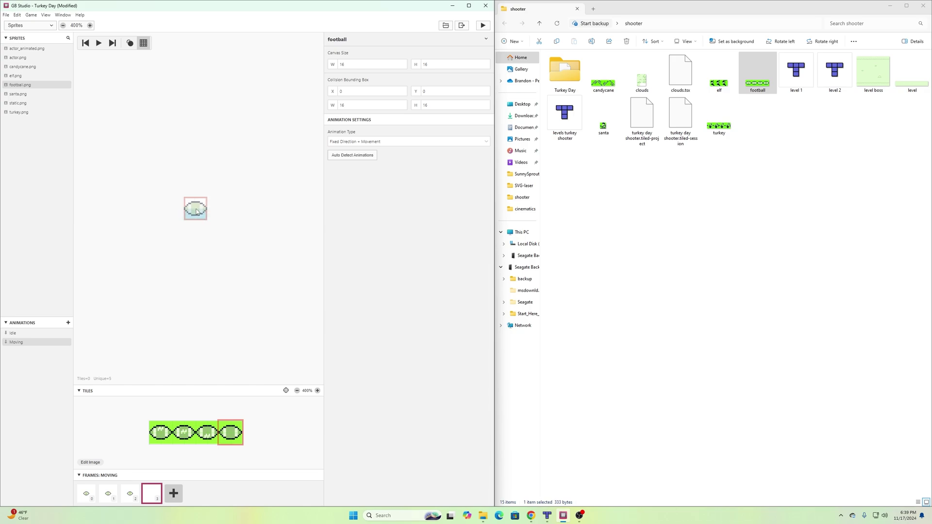
pyautogui.click(255, 260)
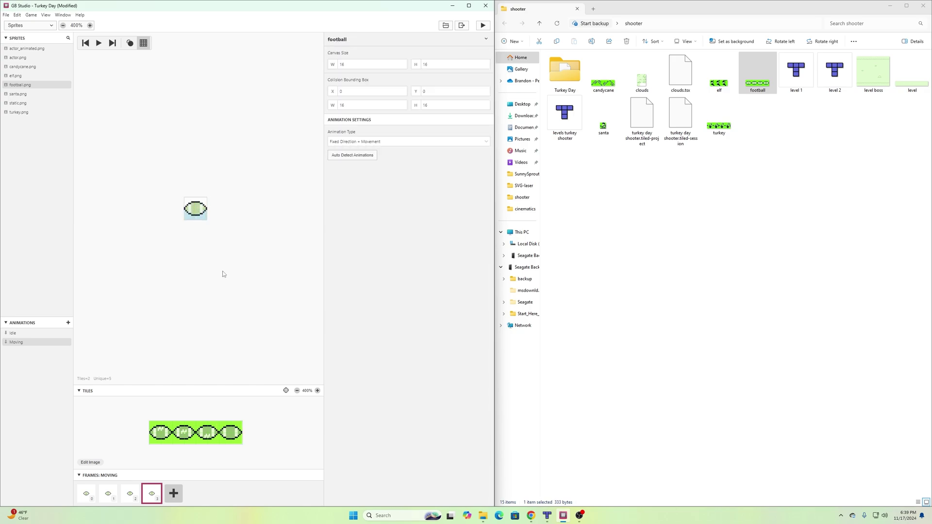
# Step: Save the Turkey Day project from the File menu, then bring up the editor section list
pyautogui.click(8, 14)
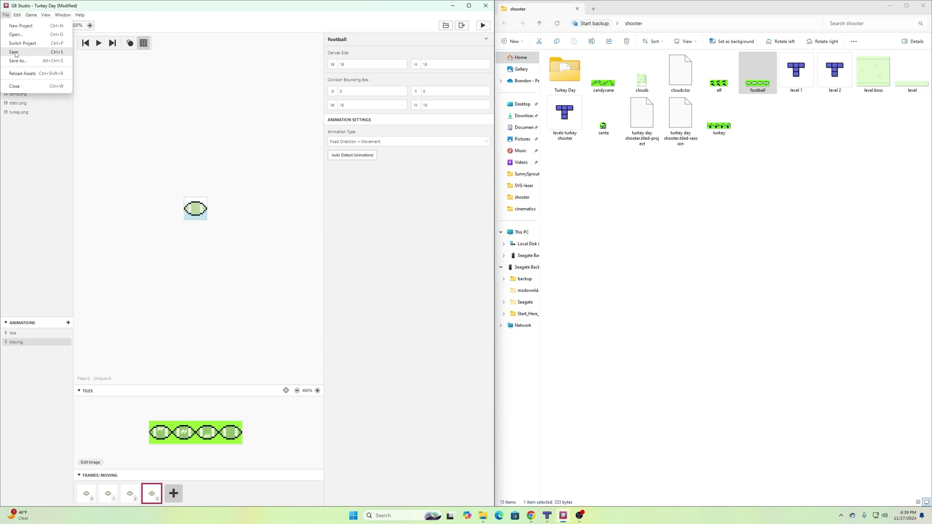
pyautogui.click(15, 52)
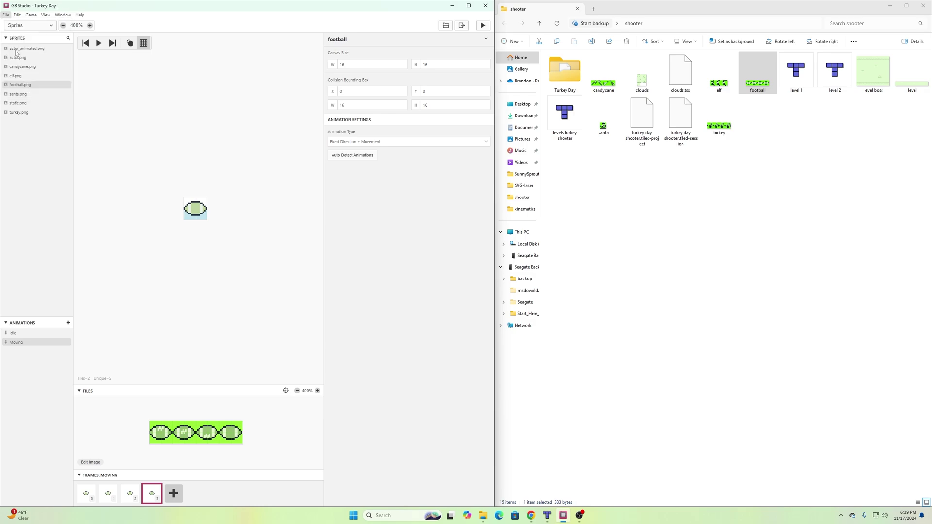
pyautogui.click(27, 27)
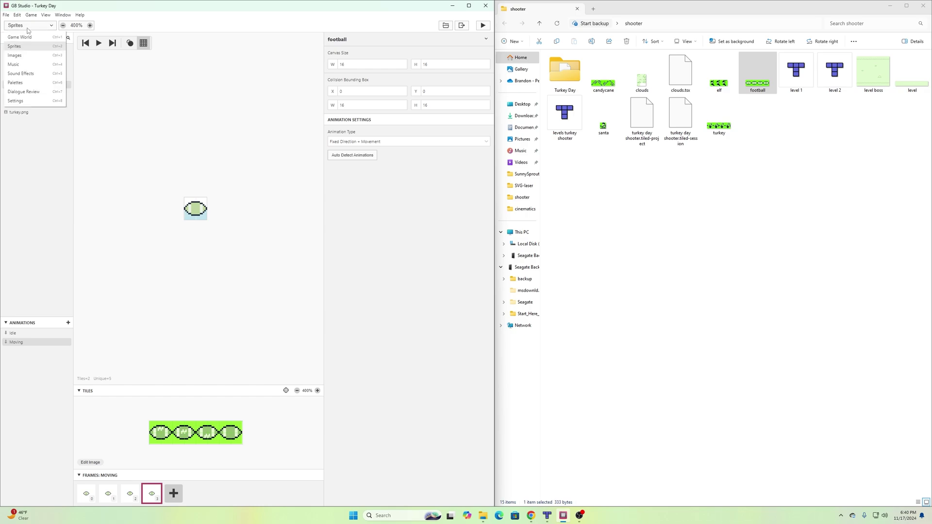
# Step: Add level.png and level boss.png to the project backgrounds from the shooter folder
pyautogui.click(29, 56)
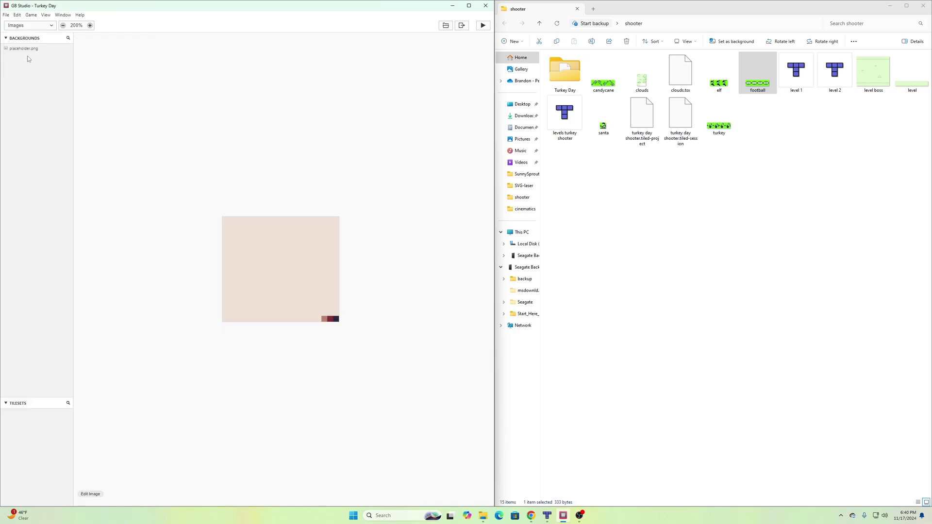
pyautogui.click(685, 184)
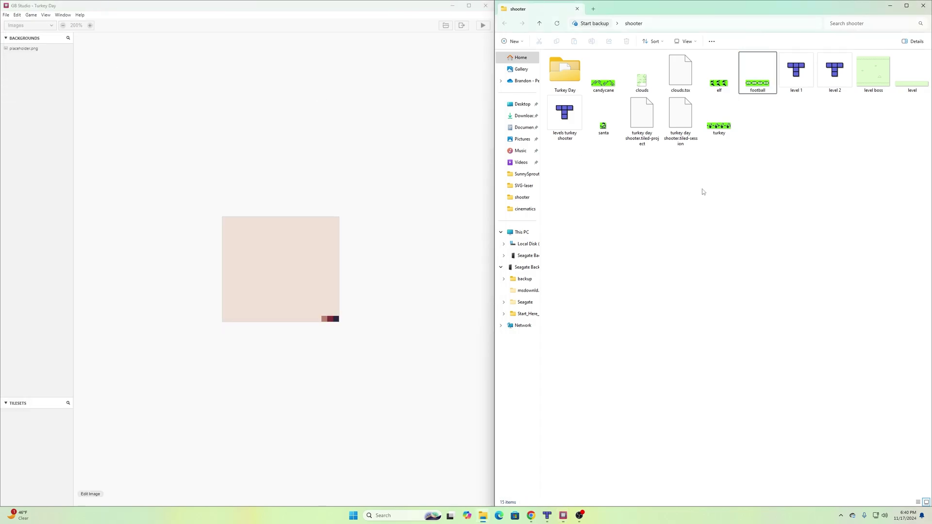
pyautogui.moveTo(916, 94); pyautogui.dragTo(34, 85)
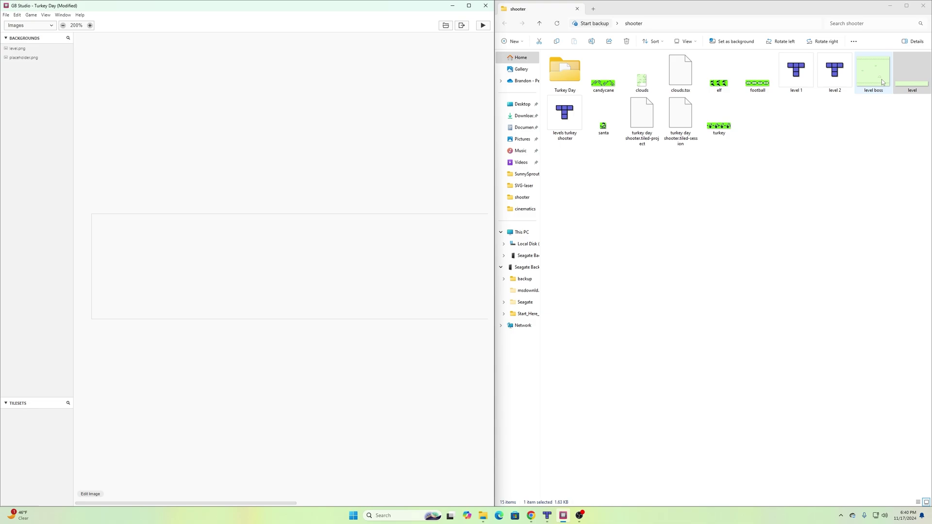
pyautogui.moveTo(882, 79); pyautogui.dragTo(34, 101)
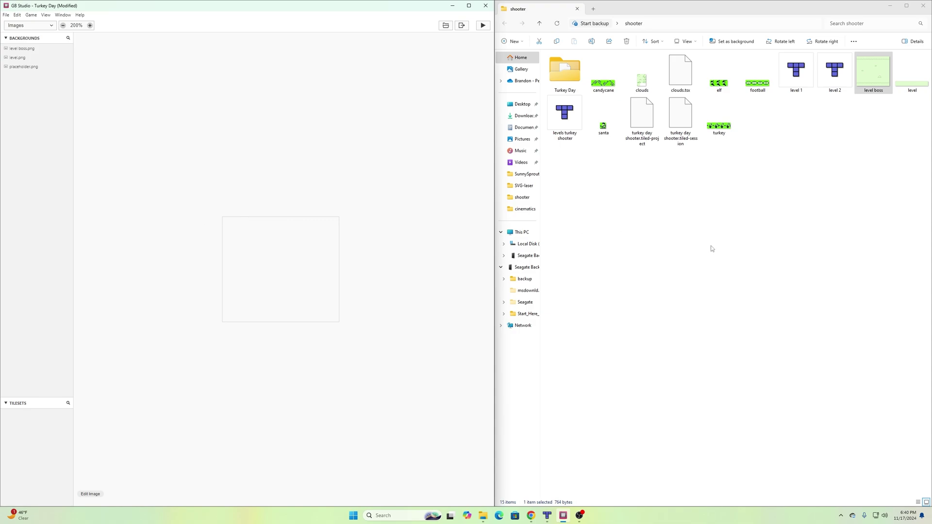
pyautogui.click(732, 242)
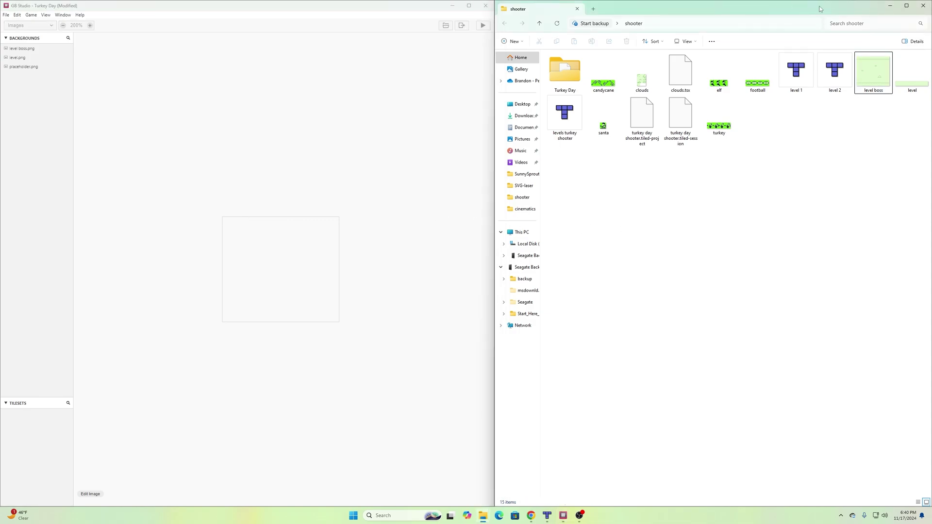
# Step: Minimize the shooter folder window and switch to the Game World view
pyautogui.click(888, 6)
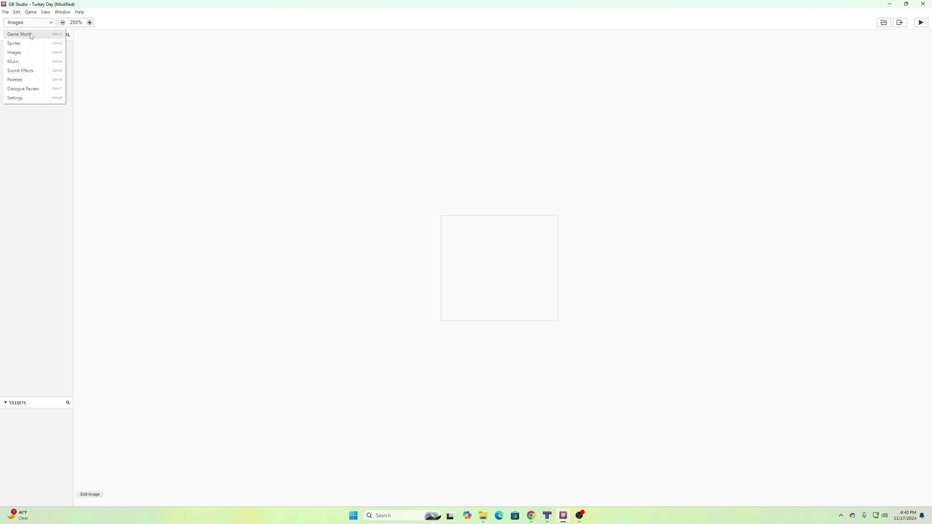
pyautogui.click(20, 34)
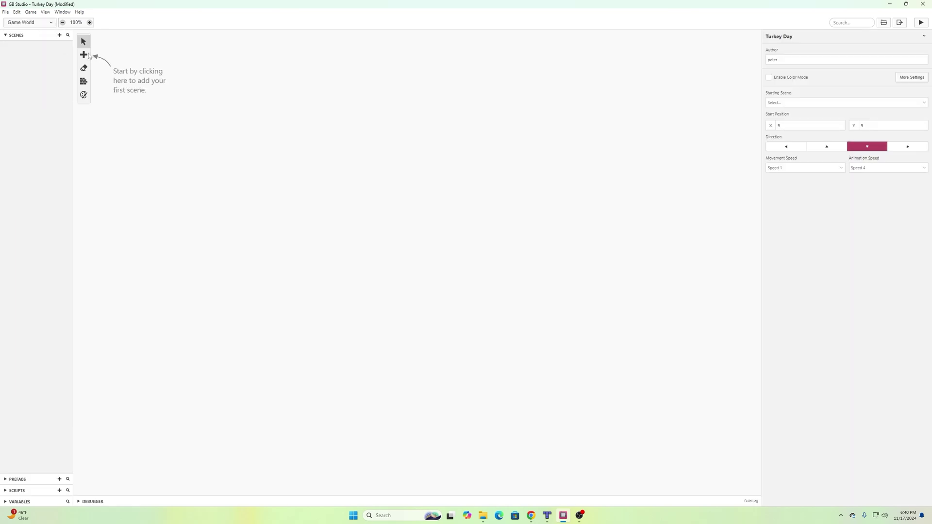
pyautogui.click(83, 55)
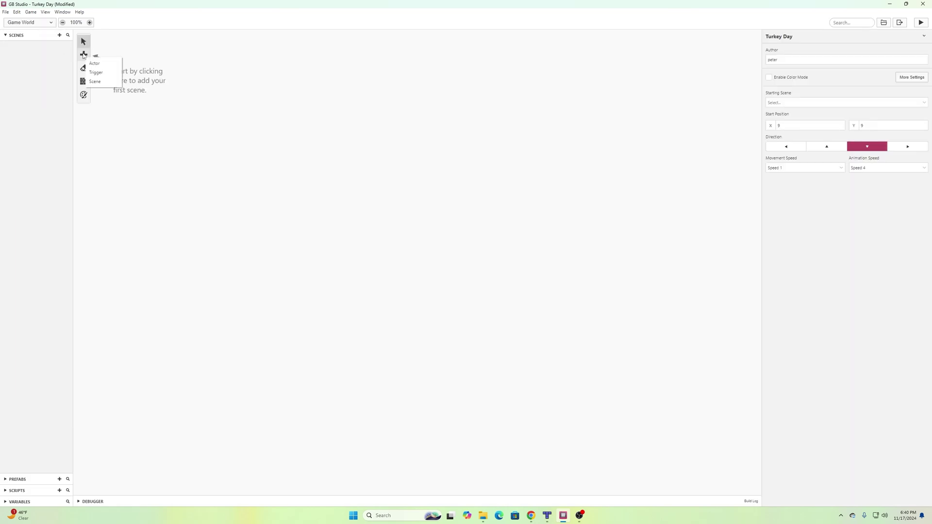
# Step: Add a new scene to the Game World using the level background
pyautogui.click(104, 83)
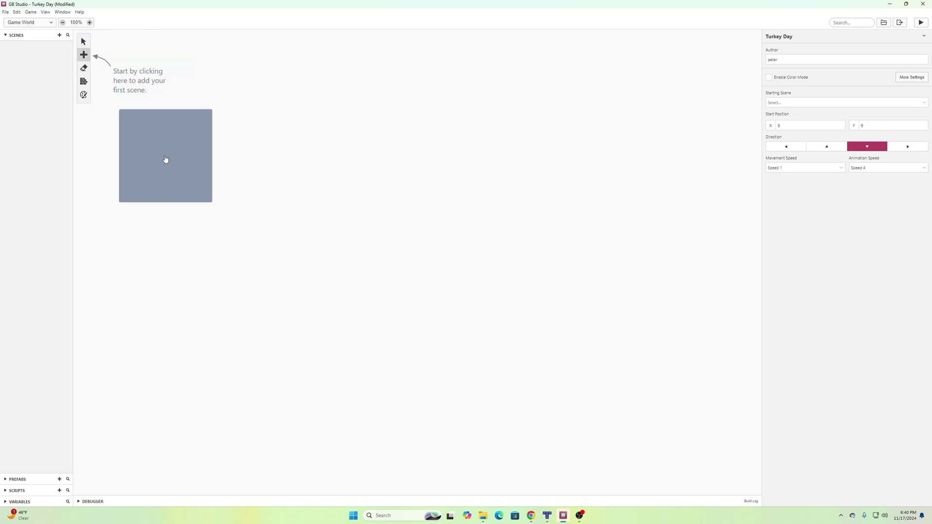
pyautogui.click(165, 158)
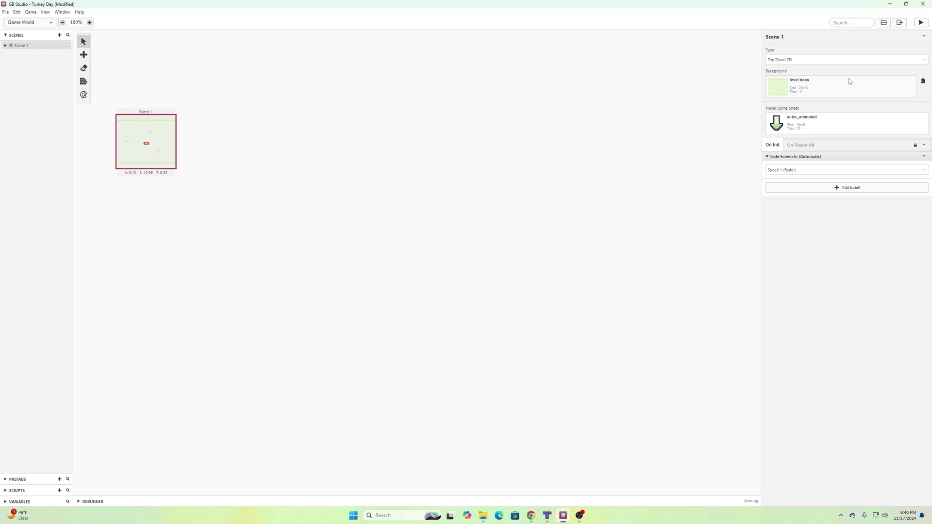
pyautogui.click(832, 82)
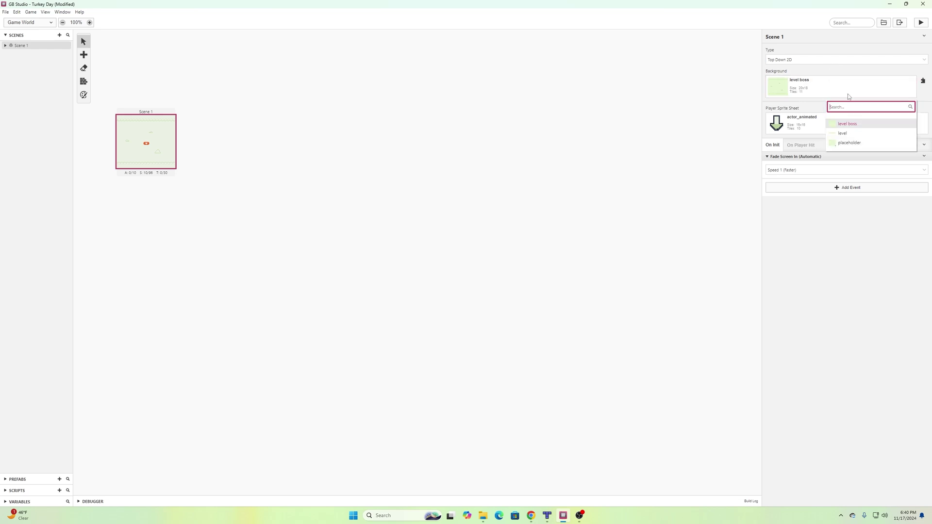
pyautogui.click(866, 136)
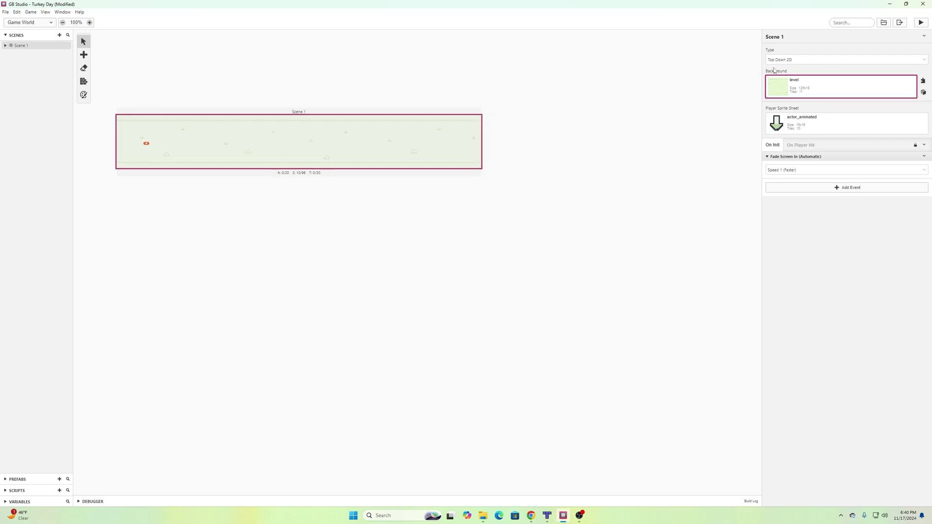
# Step: Move the player start to the scene's left edge at X 1, Y 9
pyautogui.keyDown('ctrl'); pyautogui.scroll(3, 270, 136); pyautogui.keyUp('ctrl')
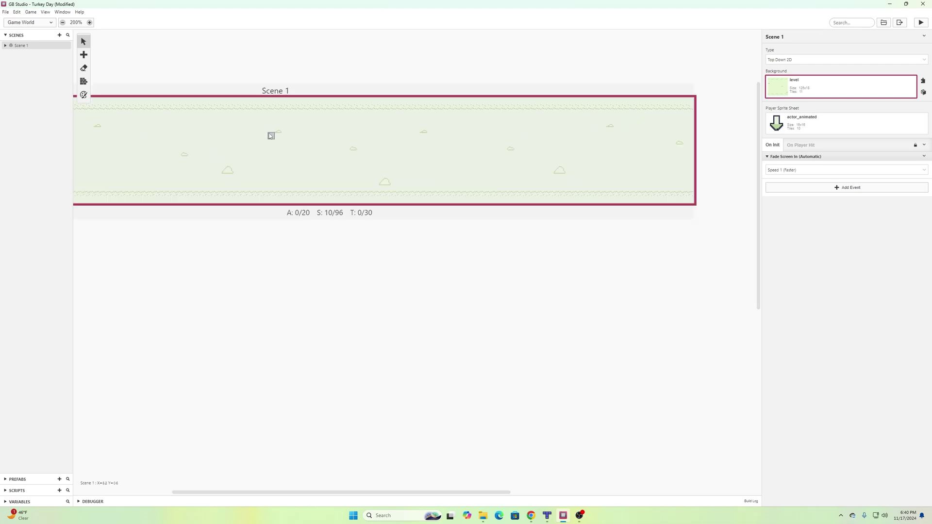
pyautogui.keyDown('ctrl'); pyautogui.scroll(-1, 270, 134); pyautogui.keyUp('ctrl')
pyautogui.keyDown('ctrl'); pyautogui.scroll(1, 241, 128); pyautogui.keyUp('ctrl')
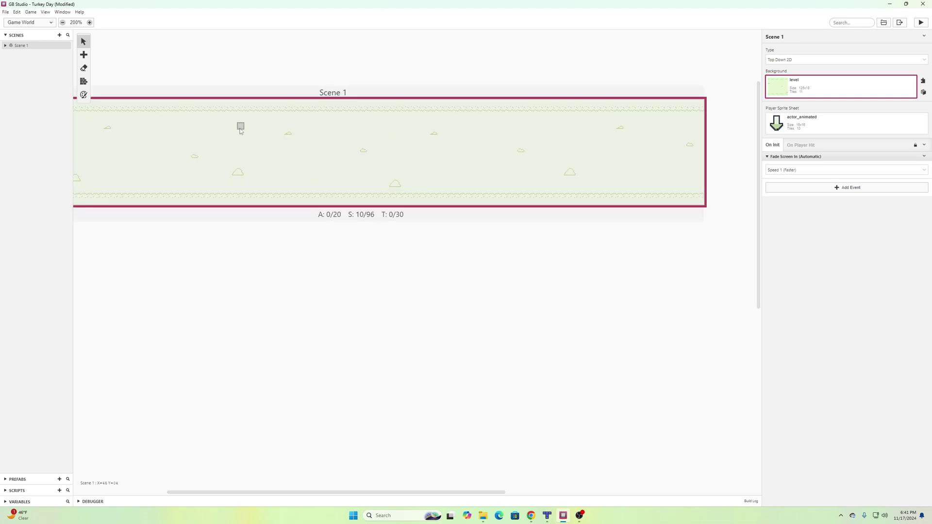
pyautogui.keyDown('ctrl'); pyautogui.scroll(-1, 241, 128); pyautogui.keyUp('ctrl')
pyautogui.scroll(1, 241, 128)
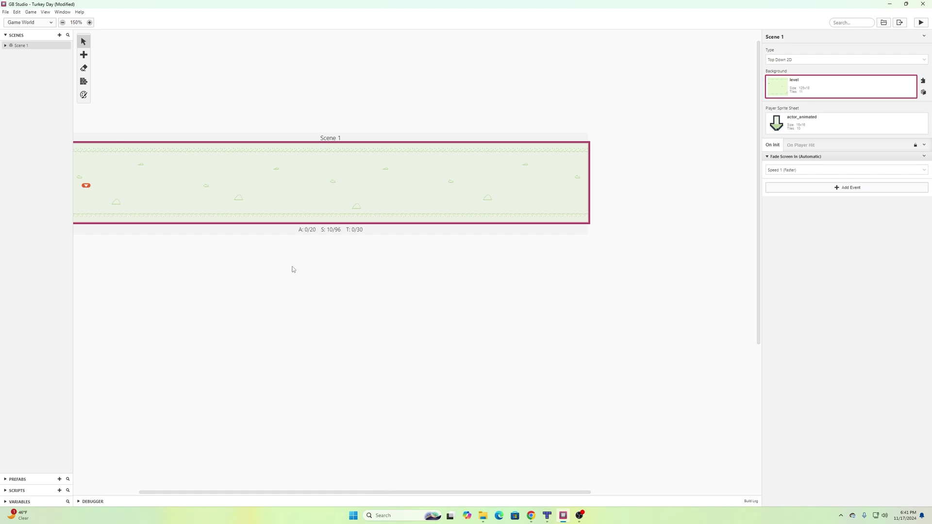
pyautogui.moveTo(291, 268); pyautogui.dragTo(381, 276, button='middle')
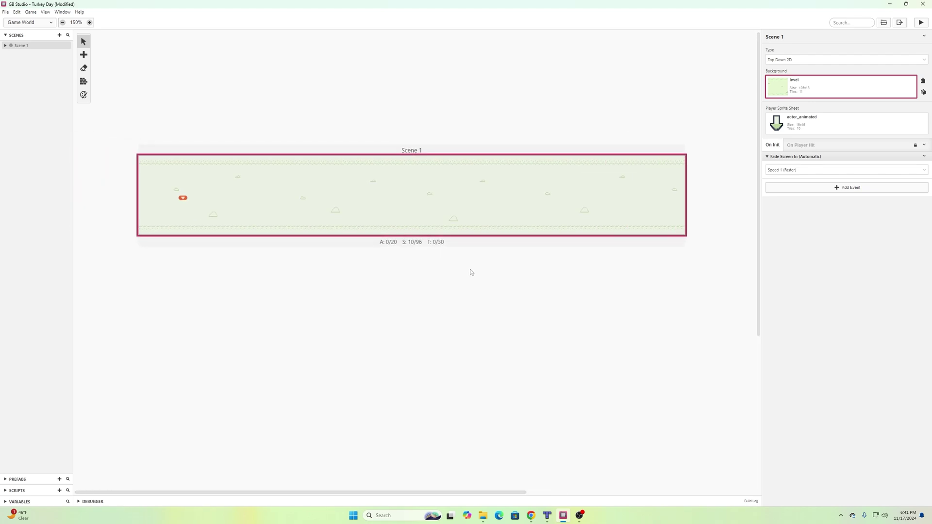
pyautogui.moveTo(470, 270); pyautogui.dragTo(428, 265, button='middle')
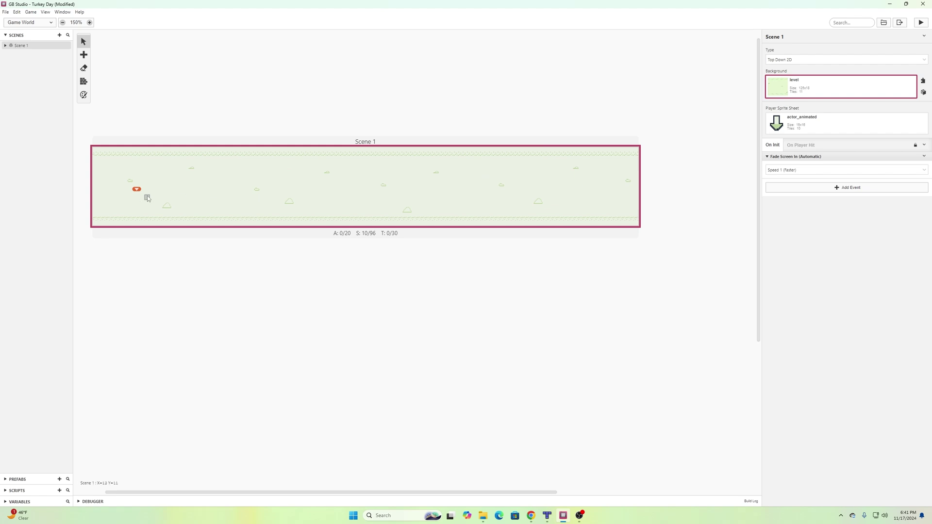
pyautogui.moveTo(137, 190); pyautogui.dragTo(101, 190)
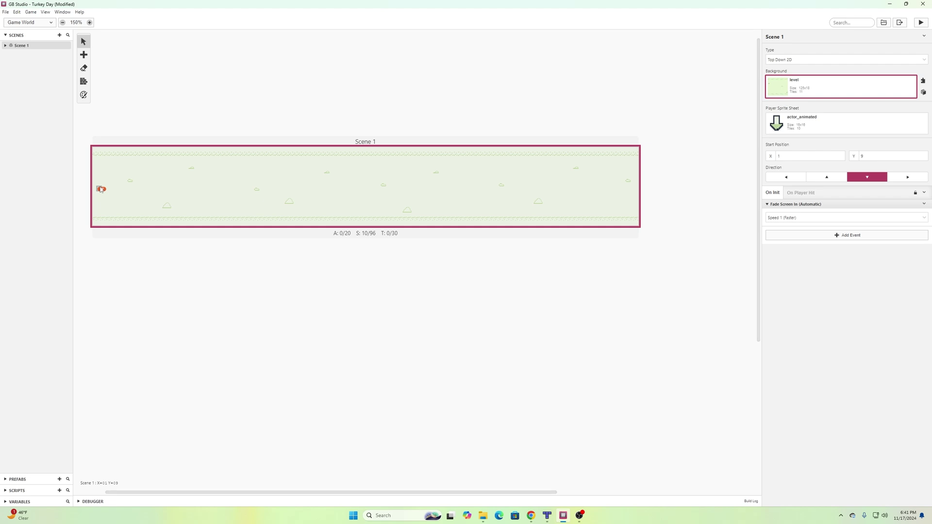
# Step: Start the player facing right at X 1, Y 8, make it a turkey Shoot Em' Up, and save
pyautogui.click(909, 177)
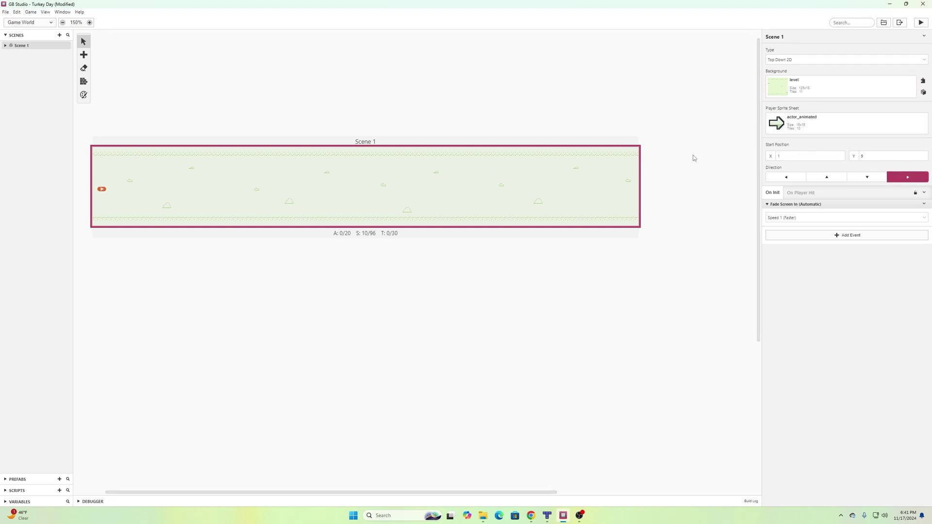
pyautogui.moveTo(103, 190); pyautogui.dragTo(98, 187)
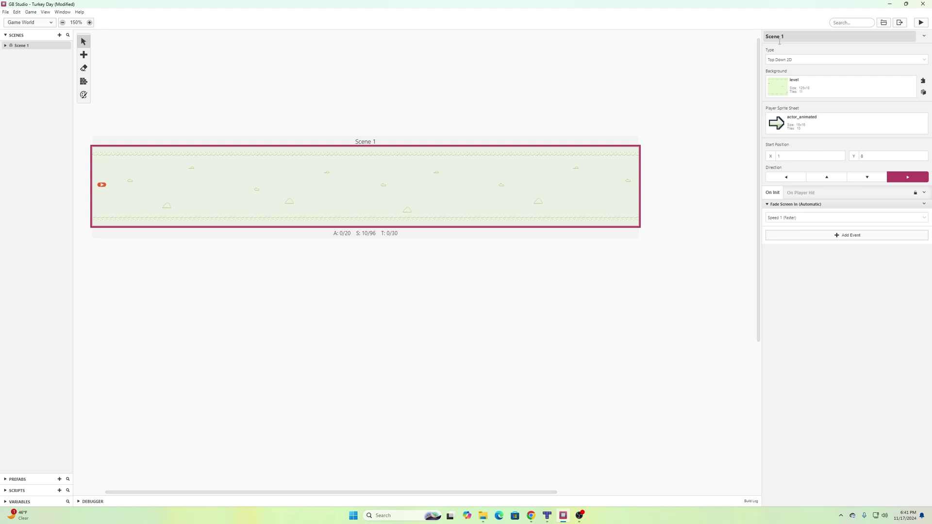
pyautogui.click(786, 60)
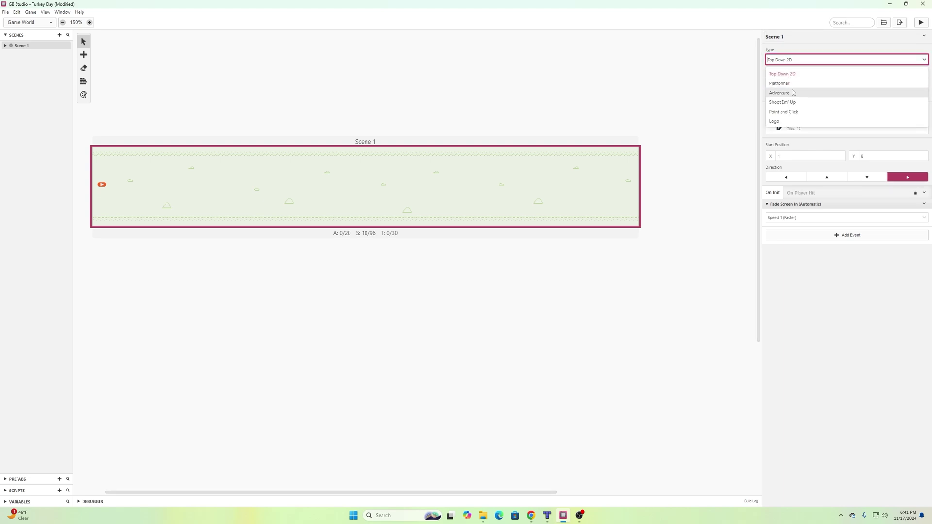
pyautogui.click(794, 105)
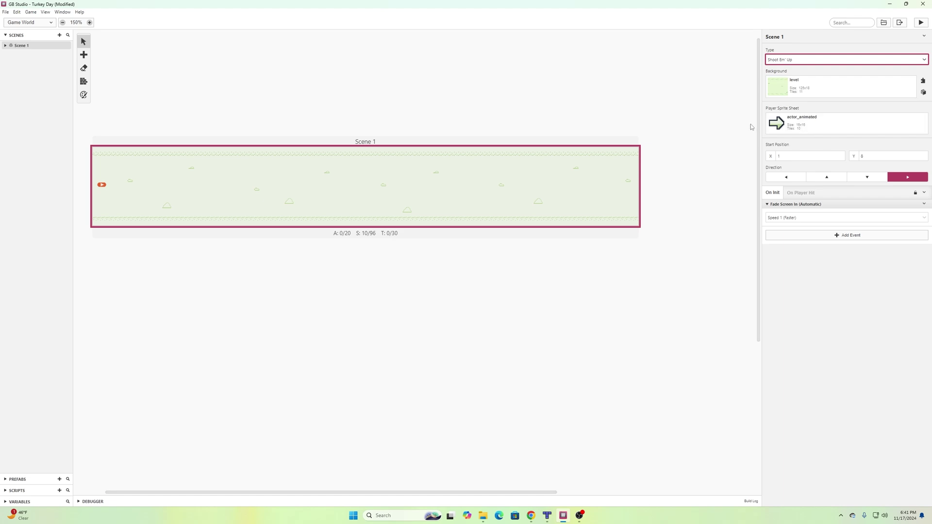
pyautogui.click(789, 119)
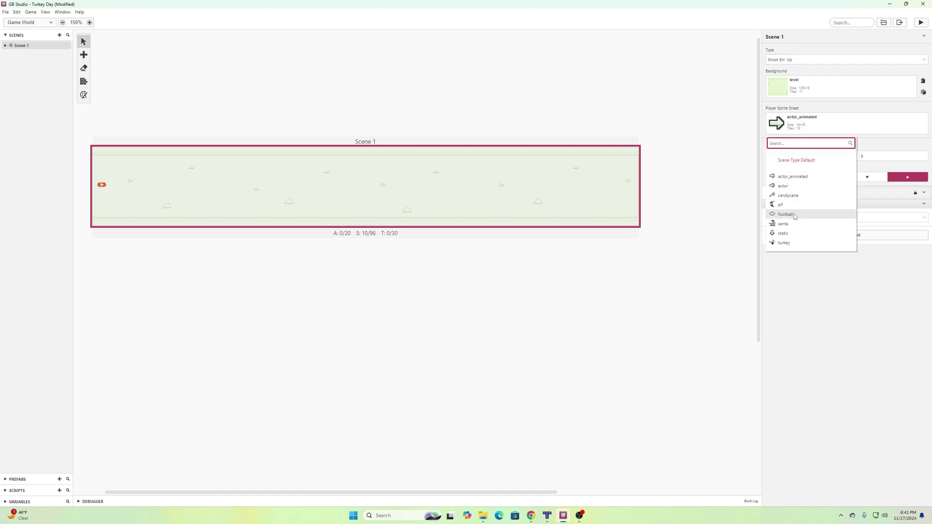
pyautogui.click(786, 244)
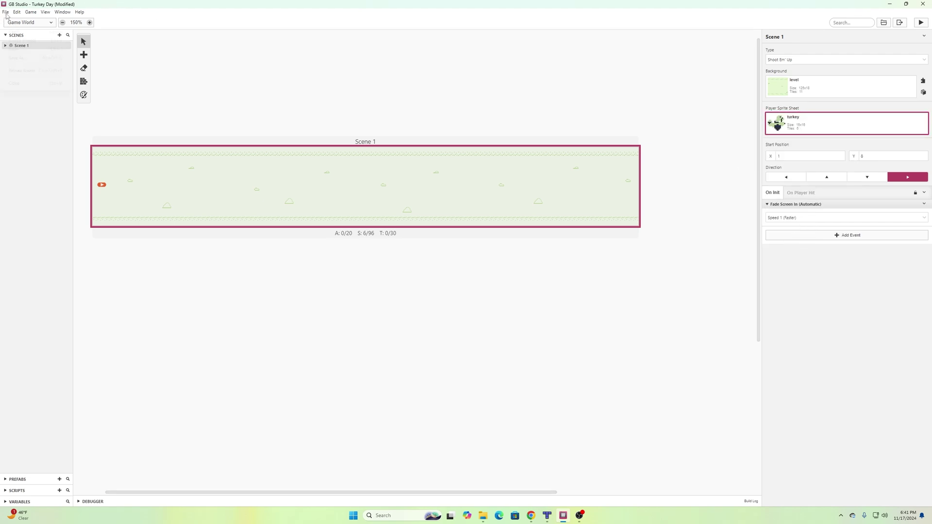
pyautogui.hotkey('ctrl', 's')
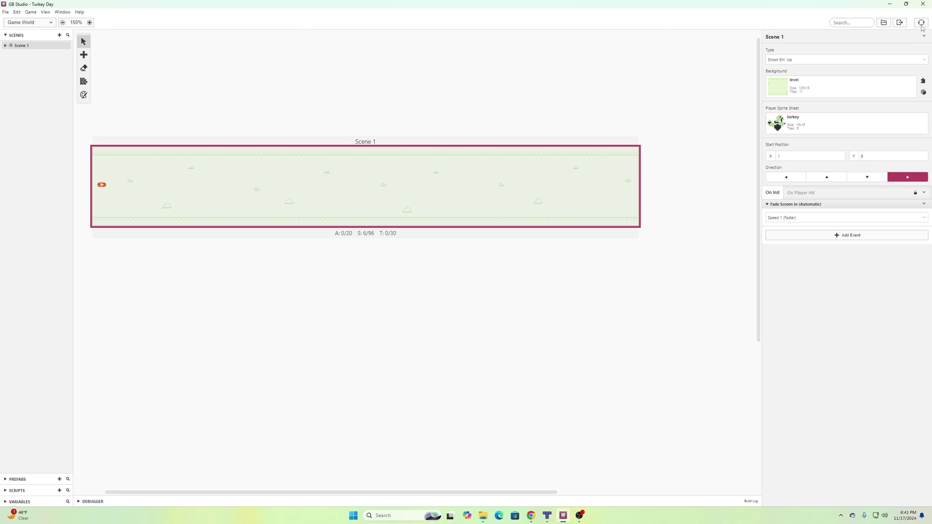
# Step: Test-play the game, flying the turkey down, up and right, then close it
pyautogui.click(920, 22)
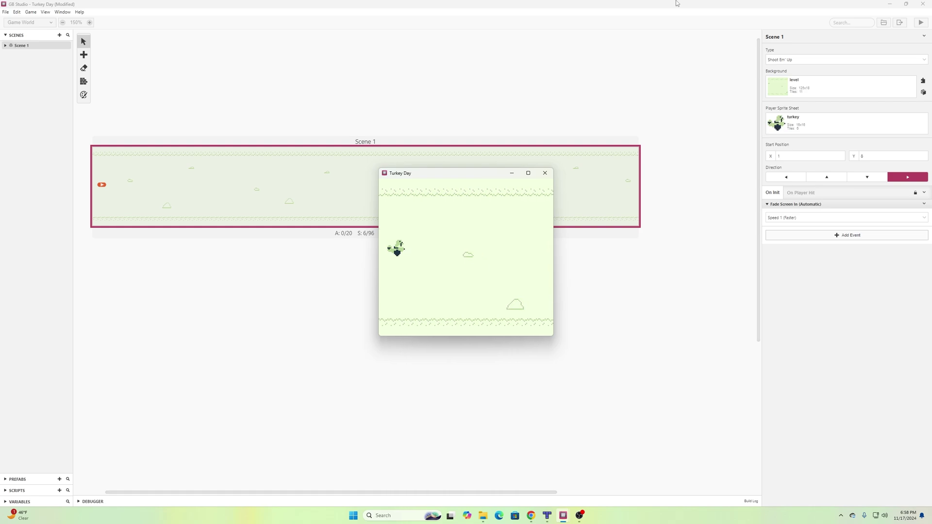
pyautogui.press('Down')
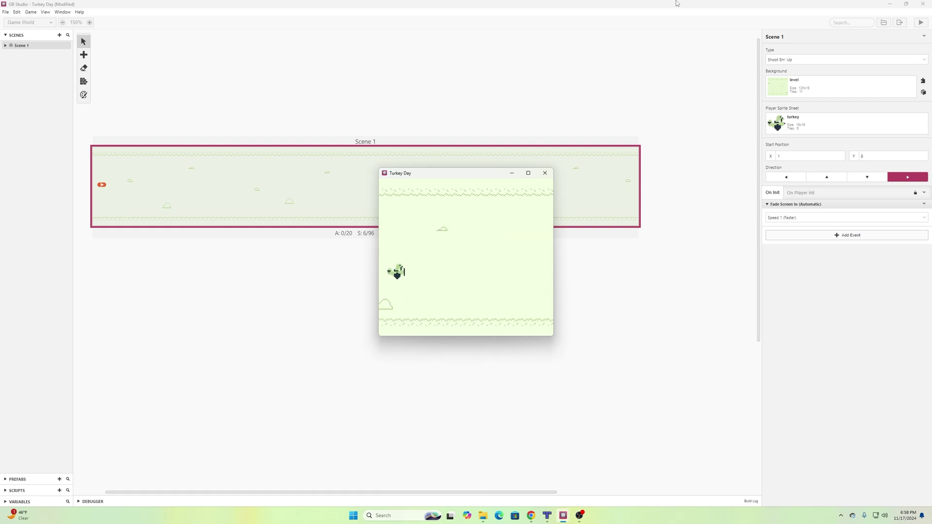
pyautogui.press('Up')
pyautogui.press('Down')
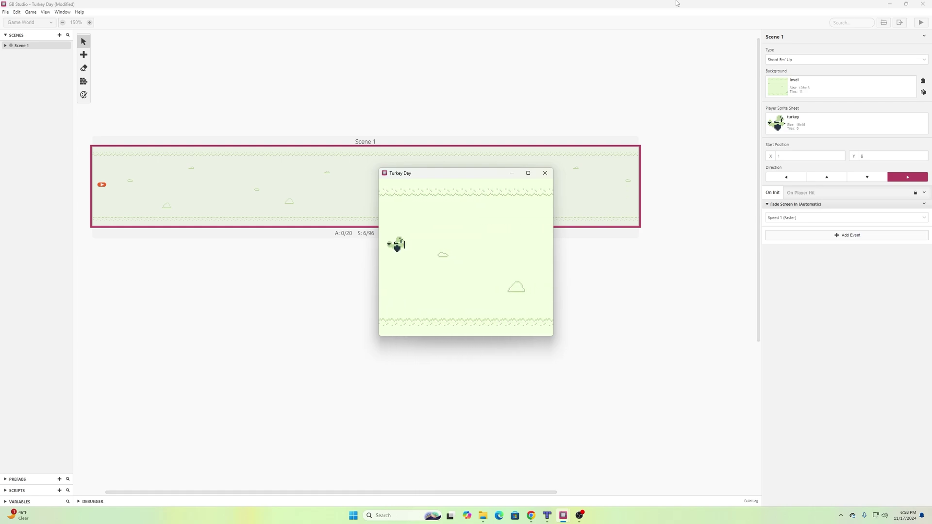
pyautogui.press('Down')
pyautogui.press('Up')
pyautogui.press('Right')
pyautogui.click(544, 173)
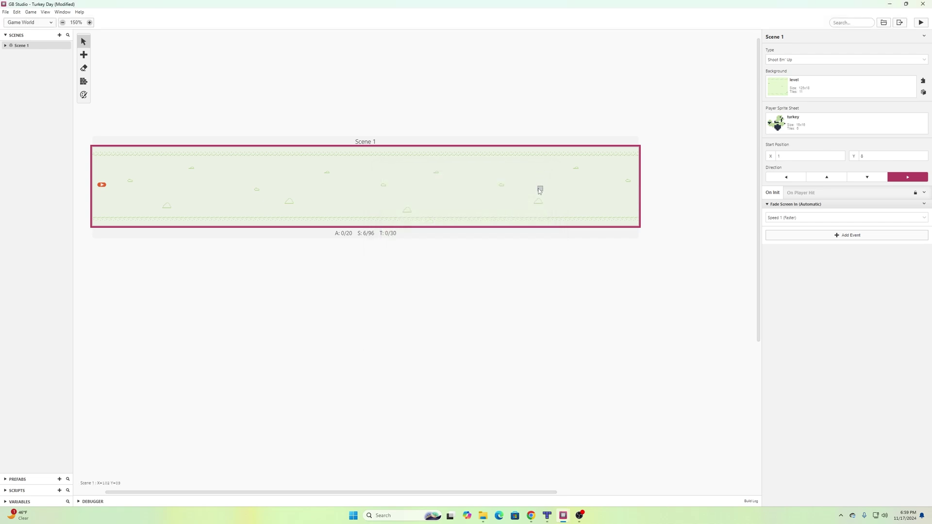
# Step: Enable parallax on Scene 1's background with 3 layers
pyautogui.click(923, 92)
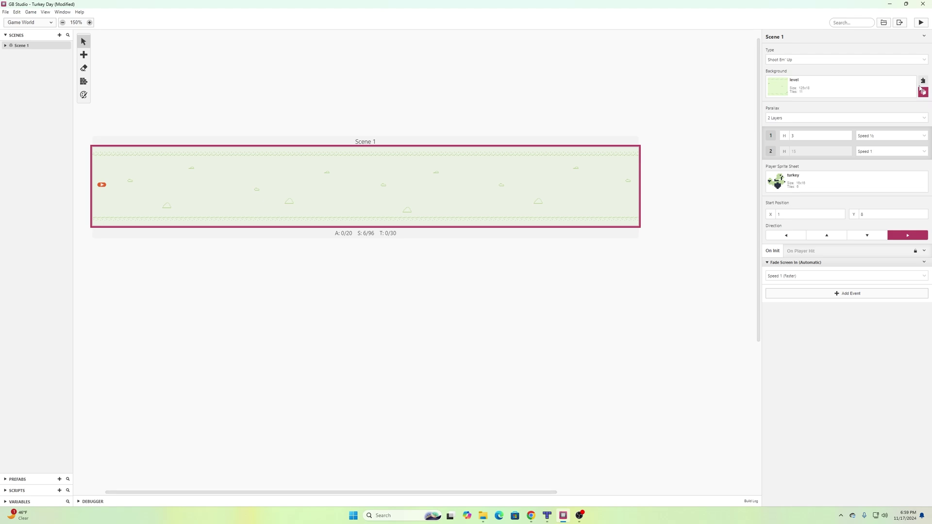
pyautogui.click(829, 116)
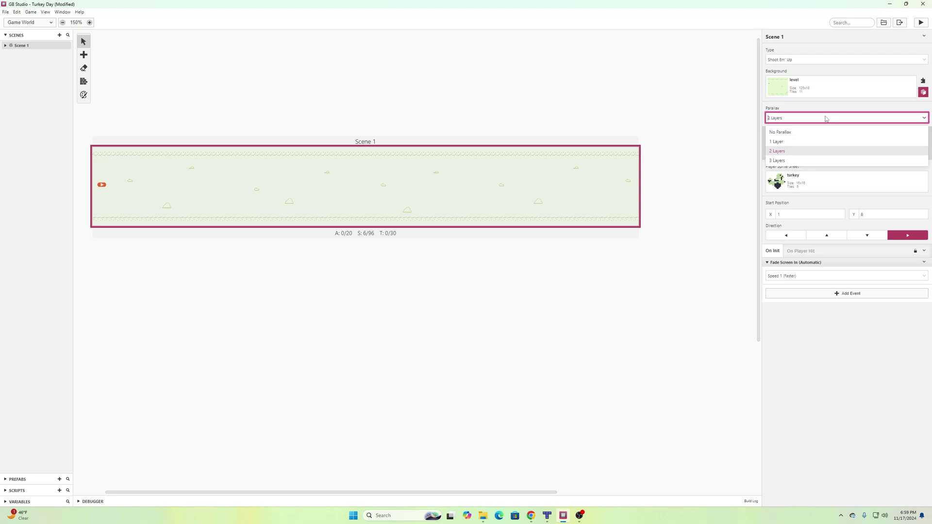
pyautogui.click(775, 160)
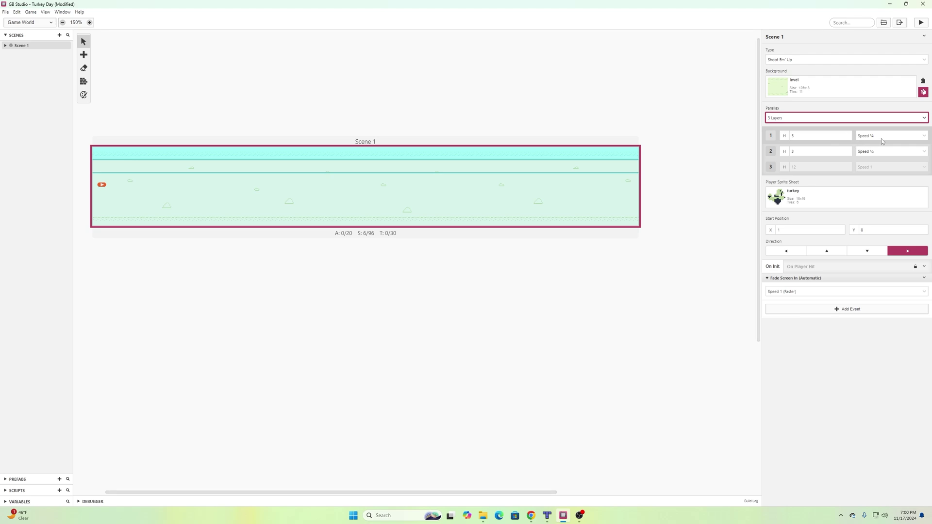
# Step: Leave layer 1's speed unchanged and raise parallax layer 2's height to 6
pyautogui.click(924, 137)
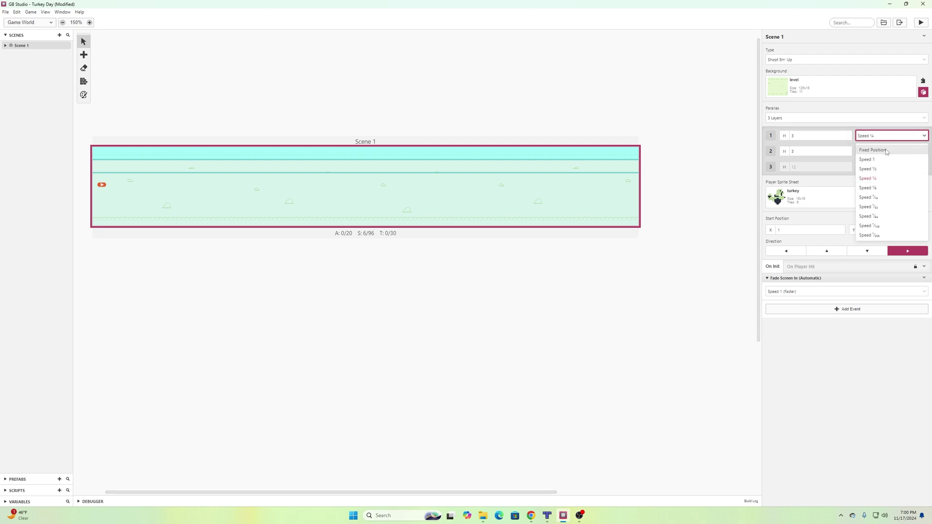
pyautogui.click(895, 128)
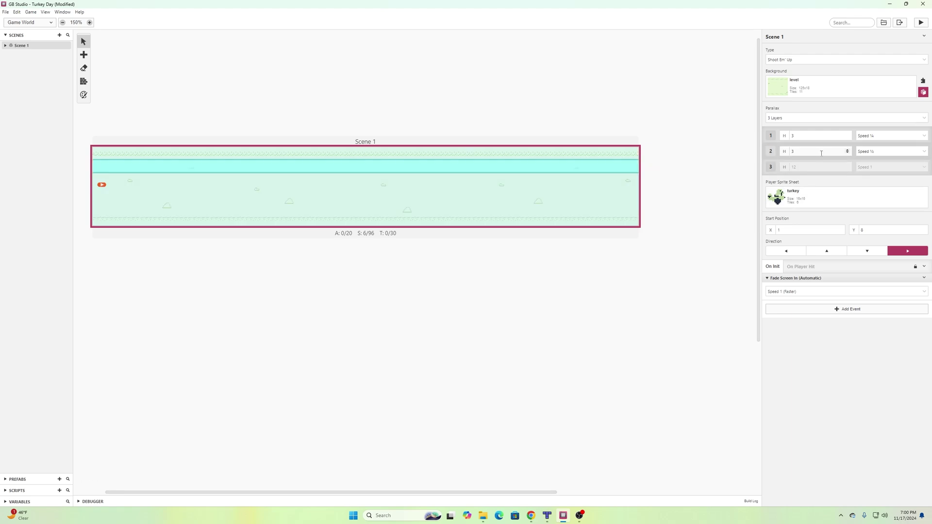
pyautogui.click(848, 150)
pyautogui.click(848, 150)
pyautogui.click(847, 150)
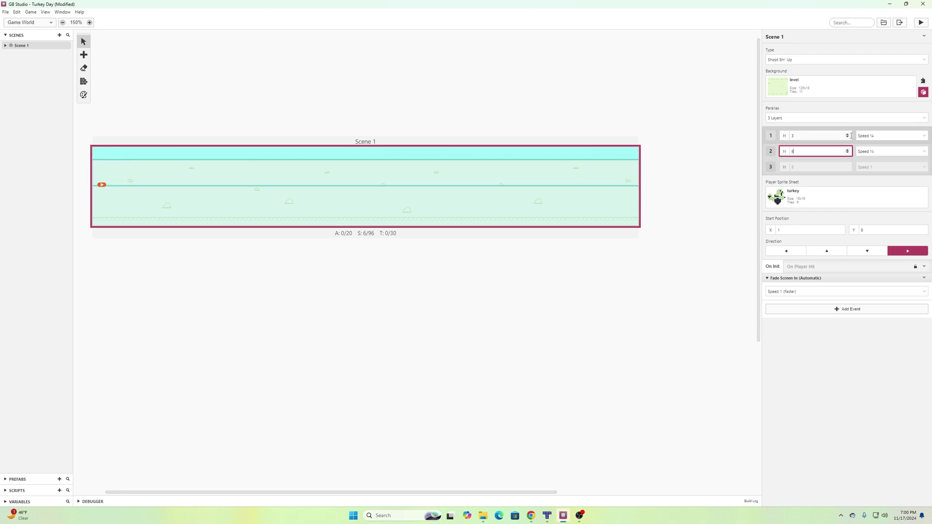
# Step: Raise parallax layer 1's height to 10
pyautogui.click(848, 134)
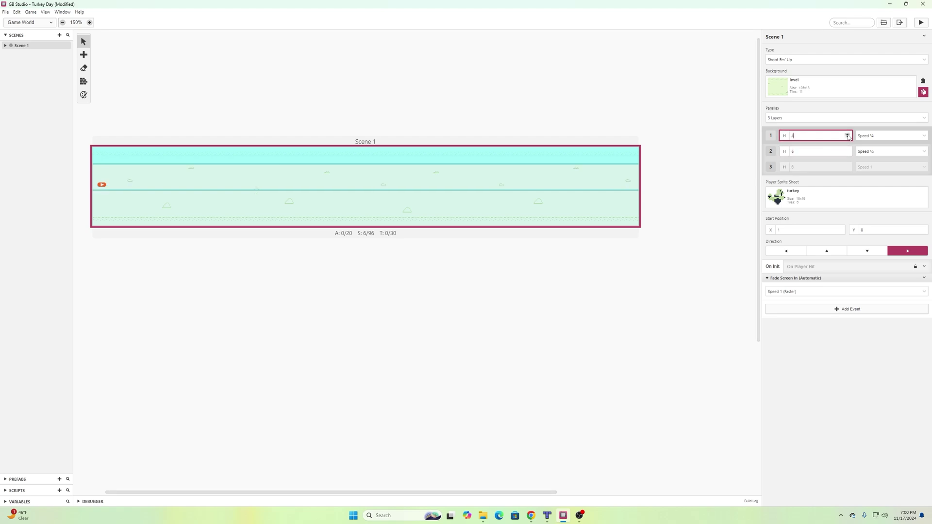
pyautogui.click(847, 134)
pyautogui.click(847, 135)
pyautogui.click(848, 134)
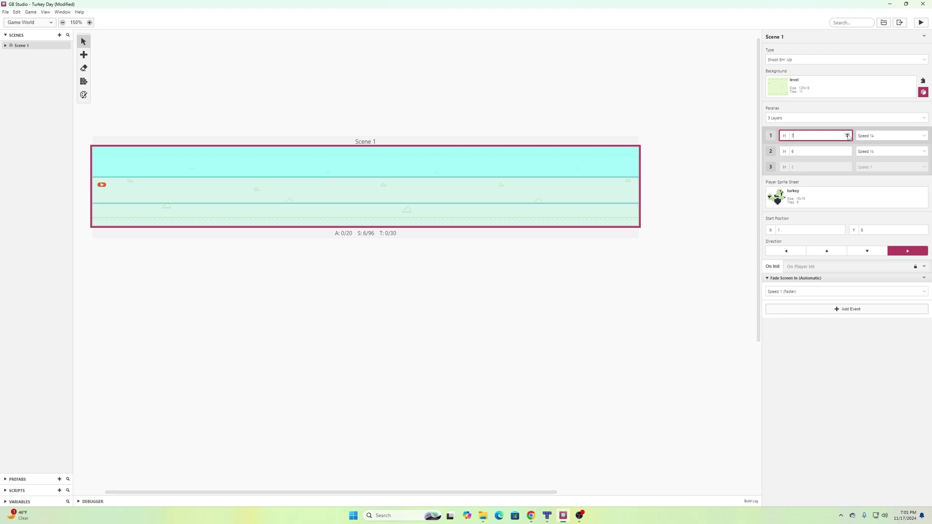
pyautogui.click(848, 134)
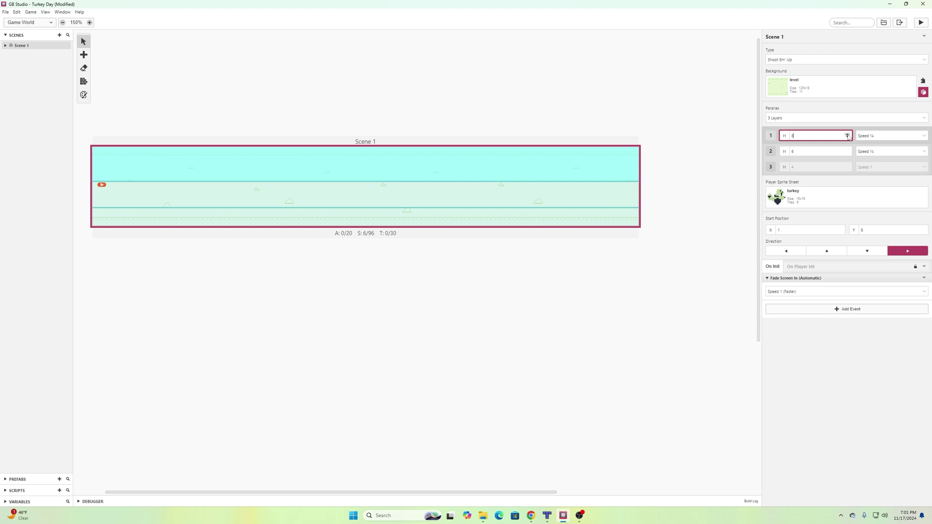
pyautogui.click(847, 135)
pyautogui.click(848, 134)
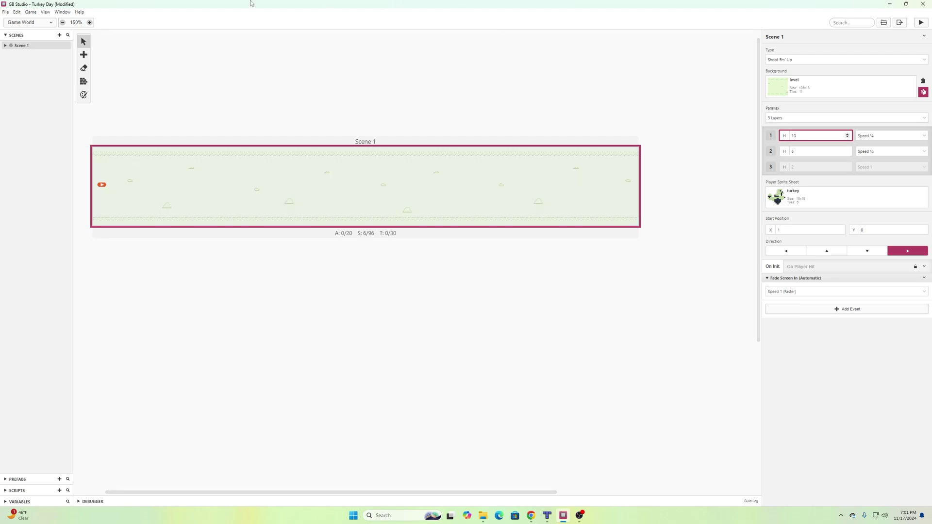
# Step: Save the project and launch the Turkey Day game as a test build
pyautogui.click(5, 11)
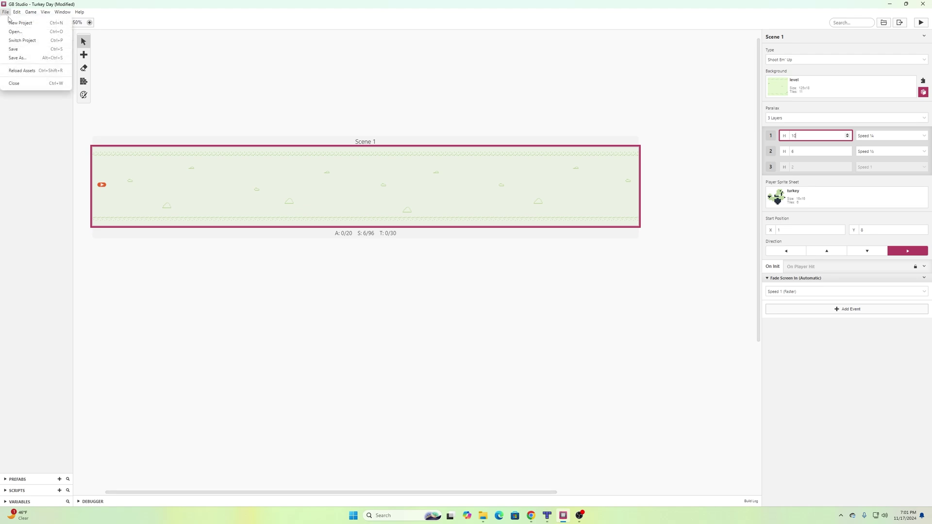
pyautogui.click(12, 49)
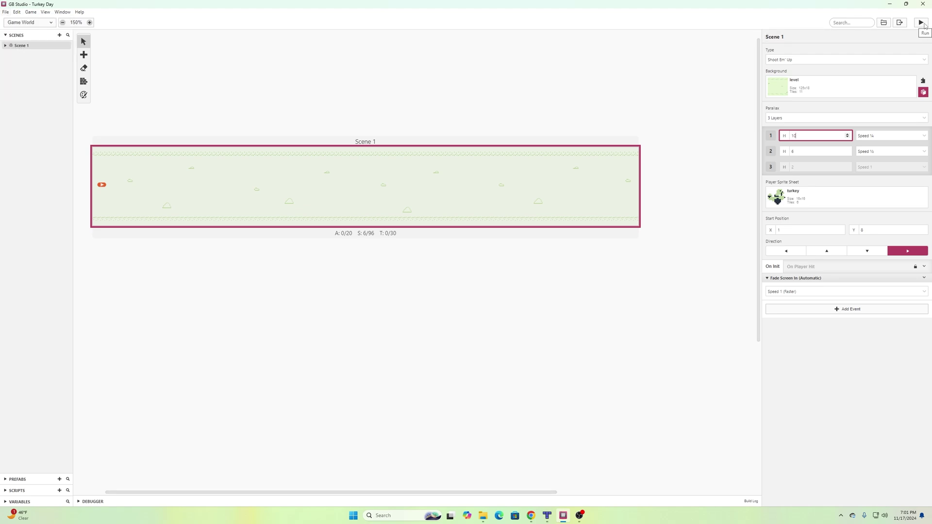
pyautogui.click(924, 24)
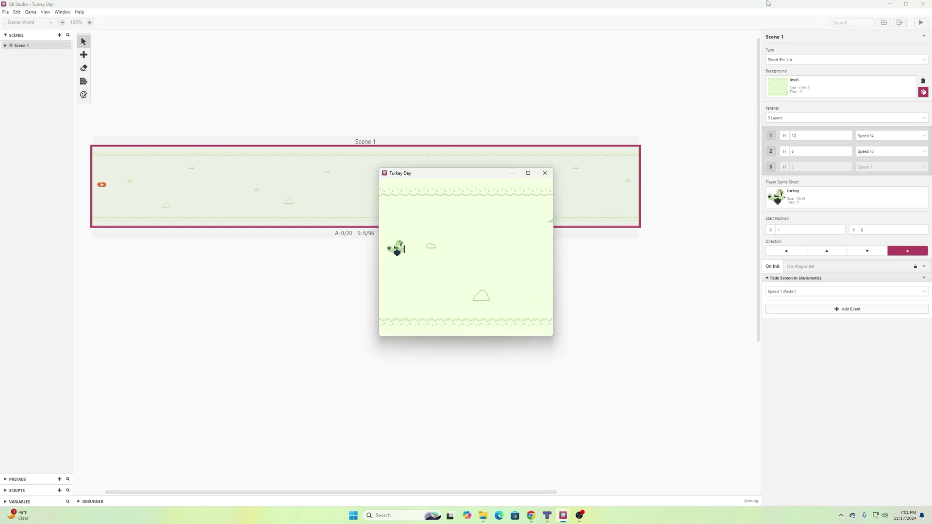
# Step: Fly the turkey up and down across the scrolling level, then forward to the right
pyautogui.press('Down')
pyautogui.press('Up')
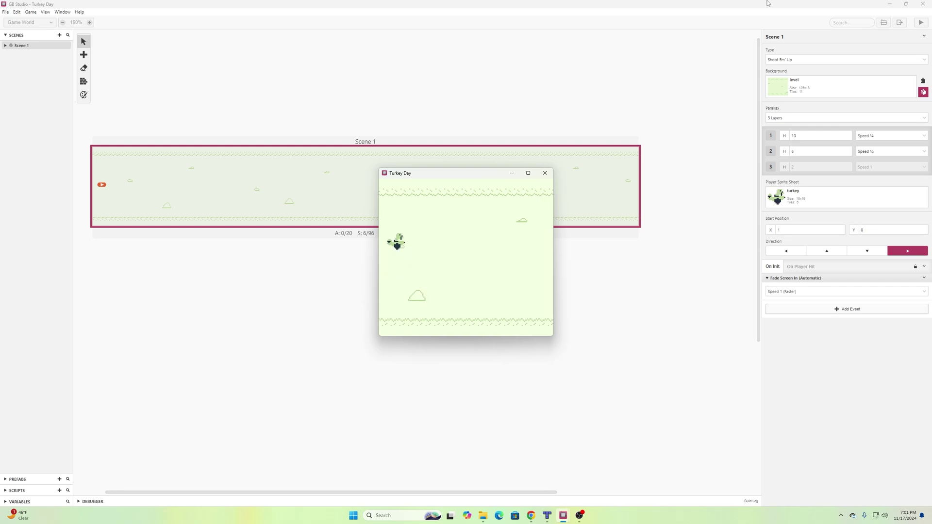
pyautogui.press('Down')
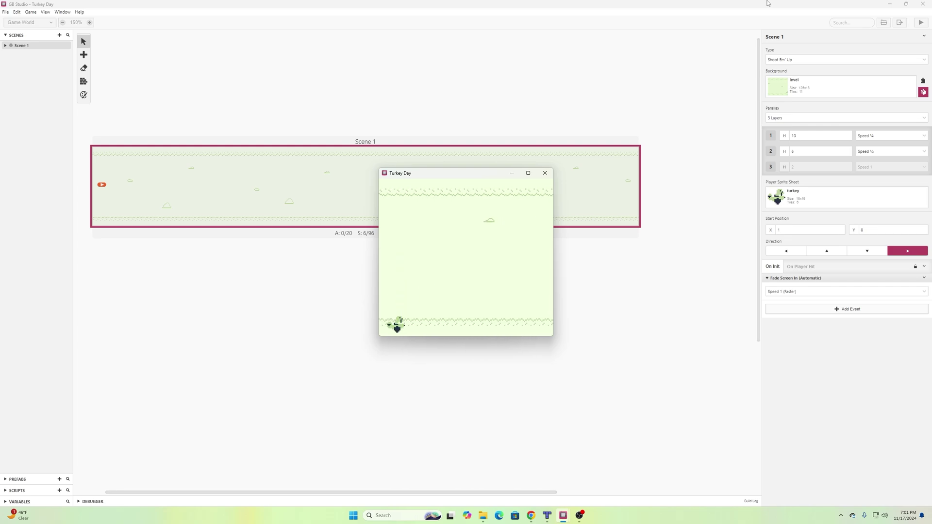
pyautogui.press('Up')
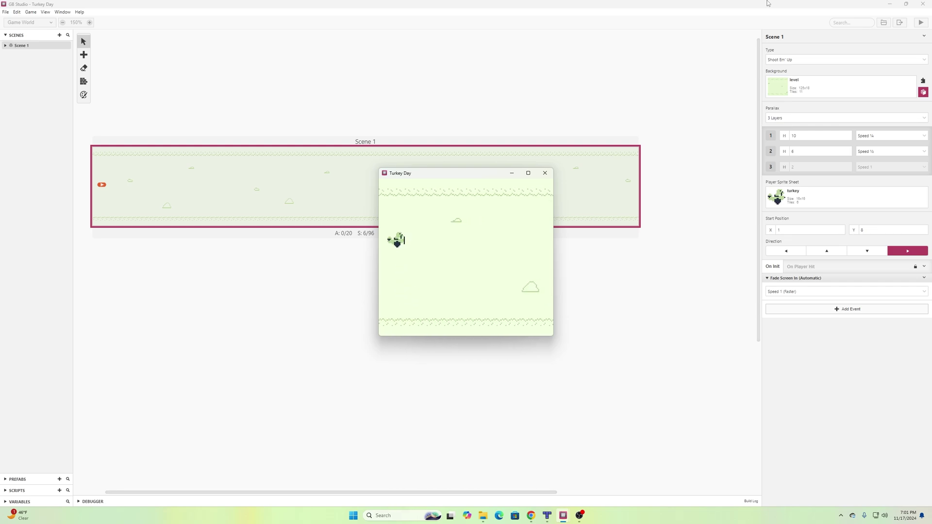
pyautogui.press('Down')
pyautogui.press('Up')
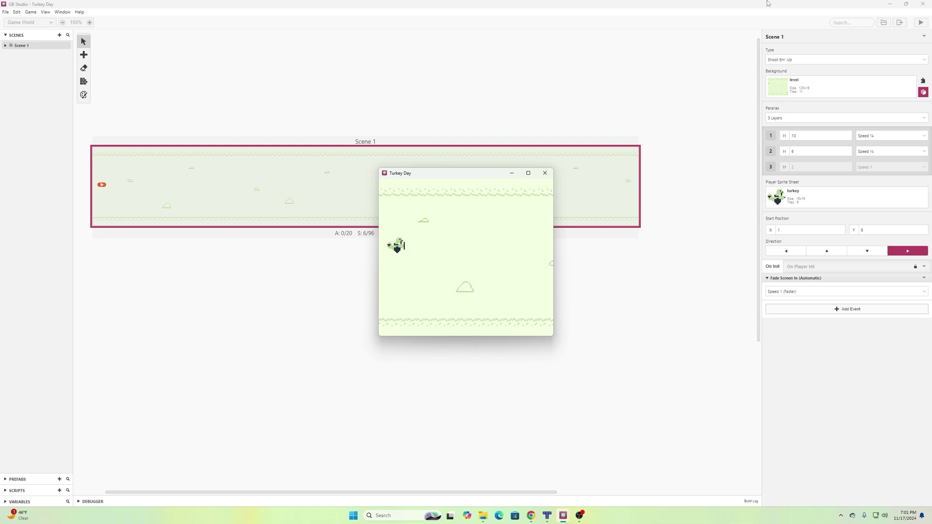
pyautogui.press('Up')
pyautogui.press('Down')
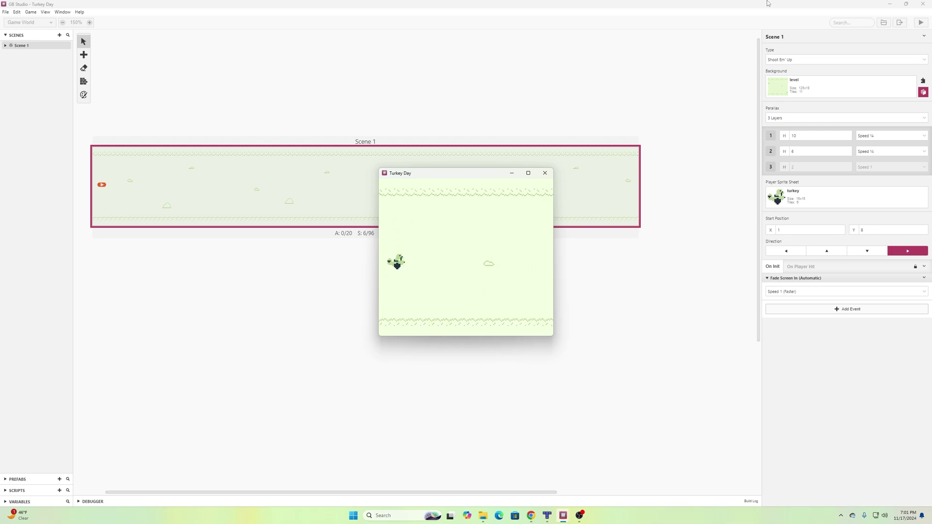
pyautogui.press('Right')
# Step: Close the Turkey Day test game window to return to the Scene 1 editor
pyautogui.click(551, 173)
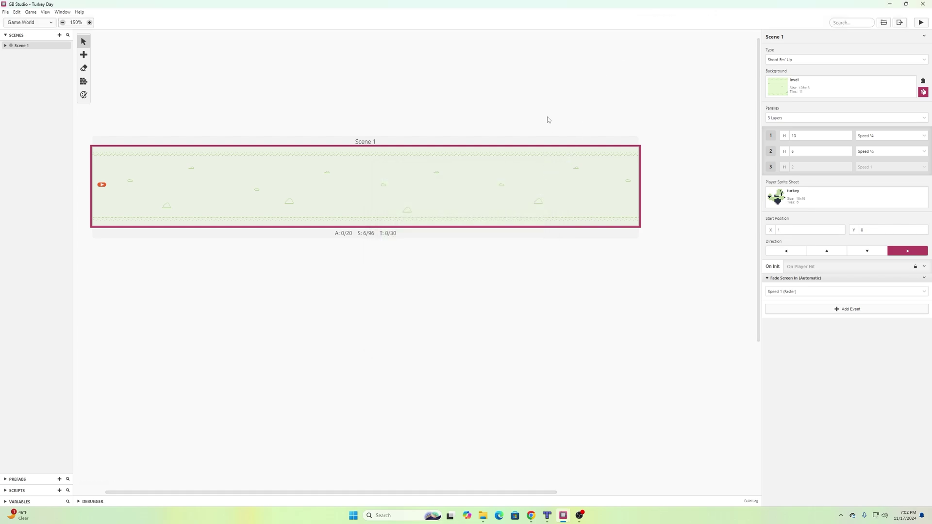